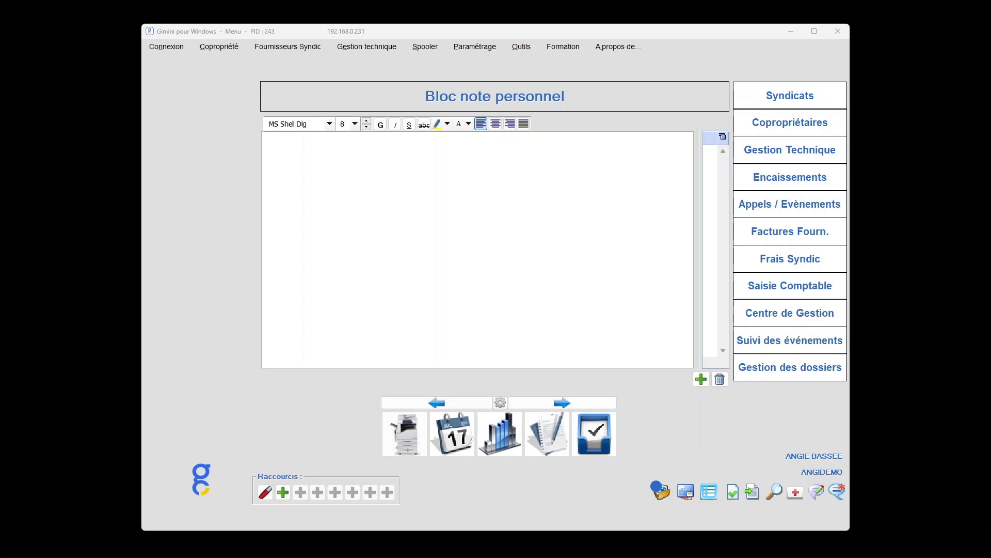
Open the reminder-level settings, load level 1 for cabinet 03 and check its assigned document
{"action": "left_click", "coordinate": [237, 48]}
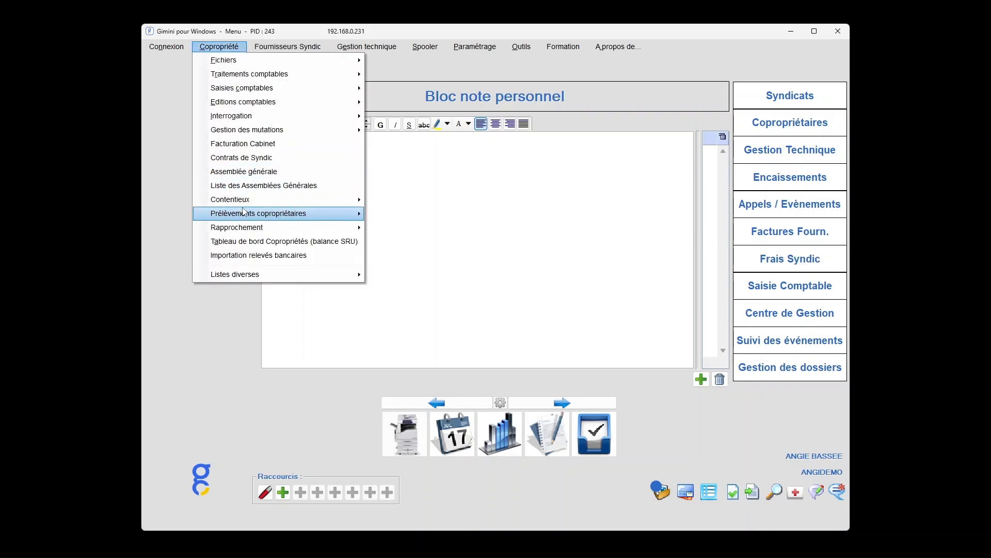
{"action": "mouse_move", "coordinate": [337, 201]}
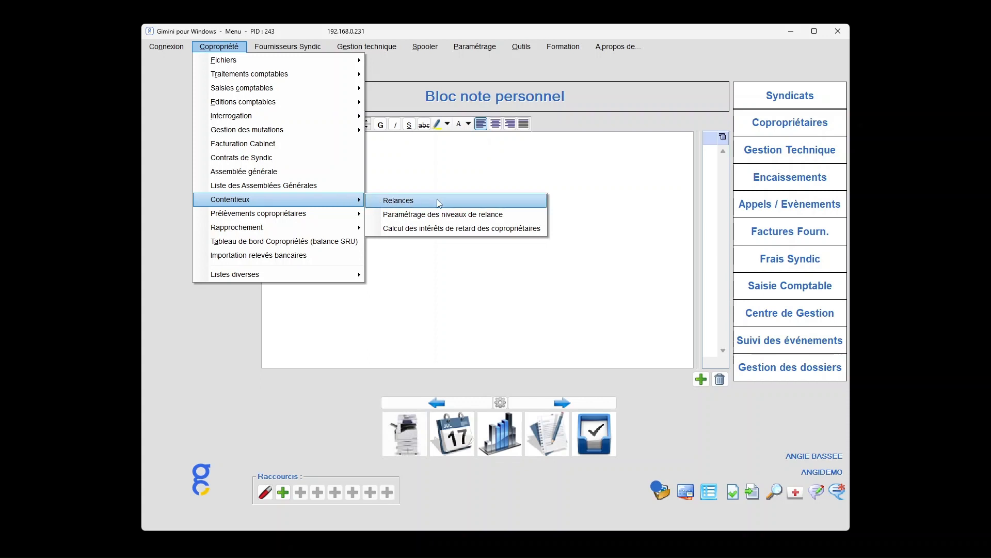
{"action": "left_click", "coordinate": [519, 217]}
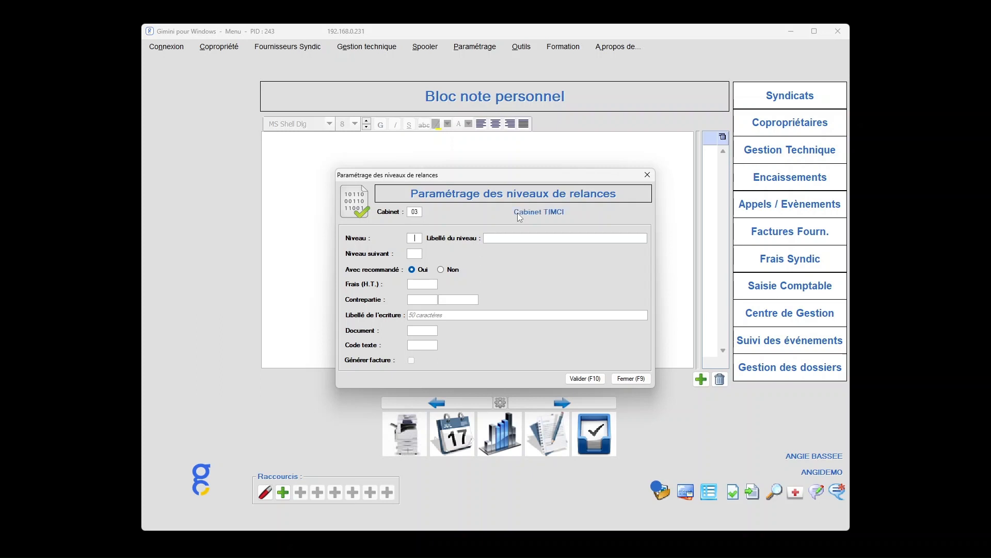
{"action": "key", "text": "Tab"}
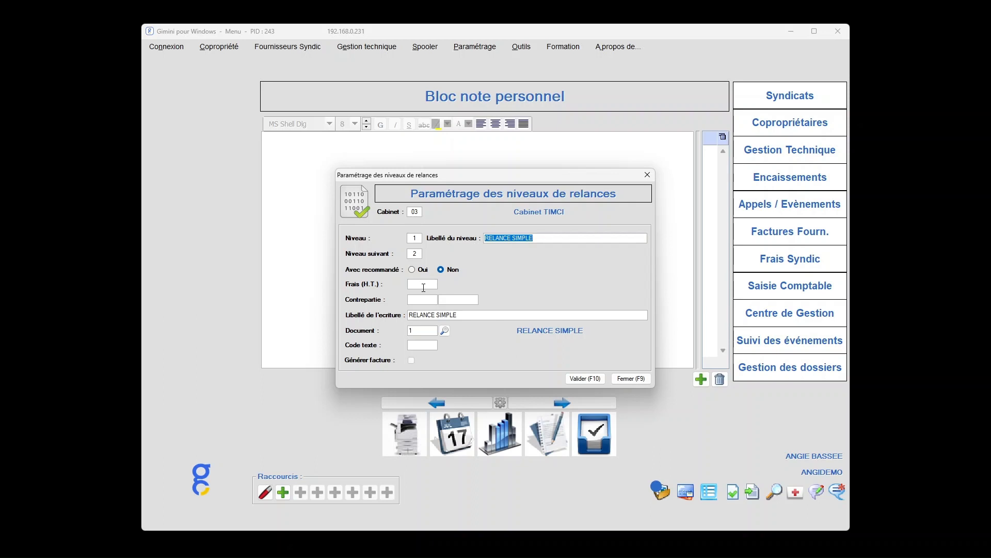
{"action": "left_click", "coordinate": [425, 333]}
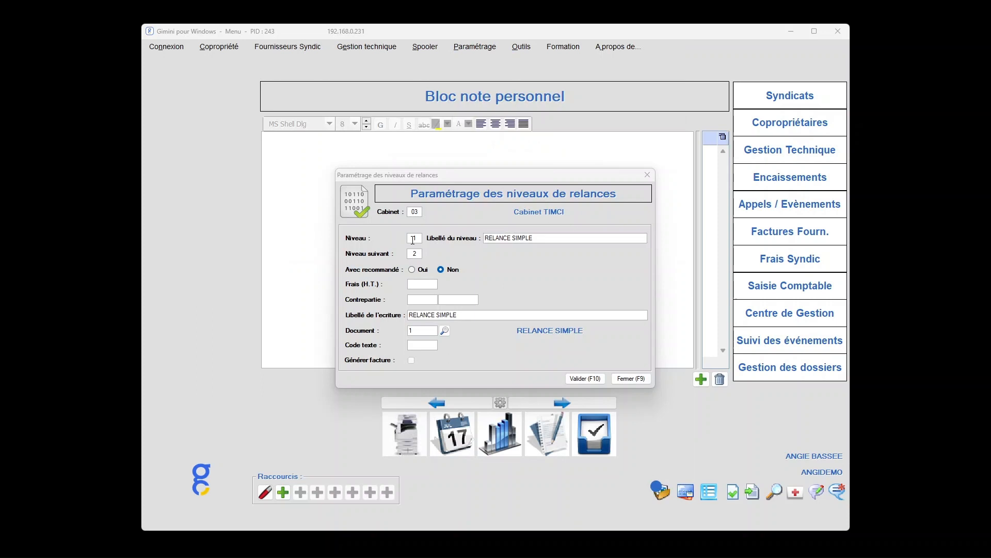
Load reminder level 2 and review its fees, counterpart account and assigned document
{"action": "double_click", "coordinate": [413, 239]}
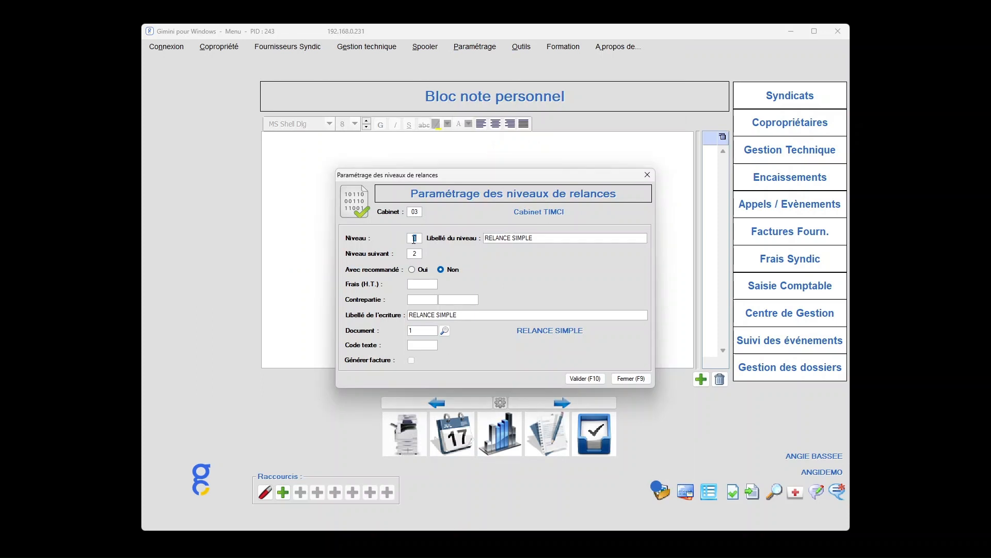
{"action": "type", "text": "2"}
{"action": "key", "text": "Tab"}
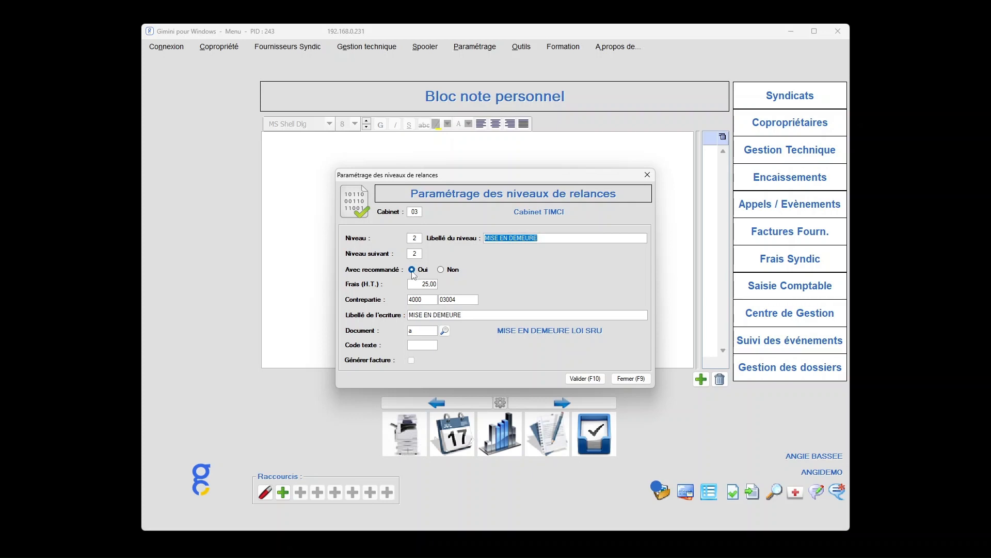
{"action": "left_click", "coordinate": [424, 284]}
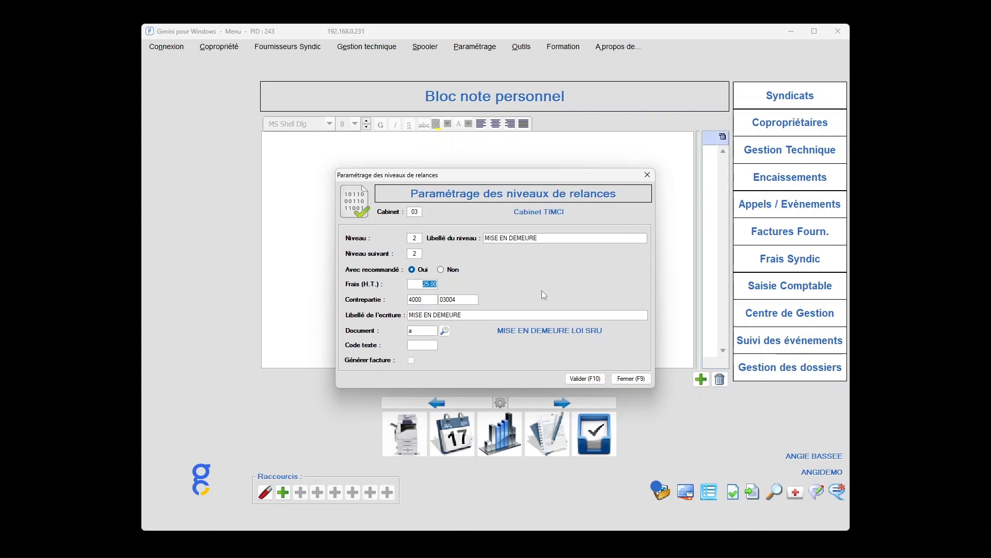
{"action": "left_click", "coordinate": [426, 300]}
{"action": "left_click", "coordinate": [467, 300]}
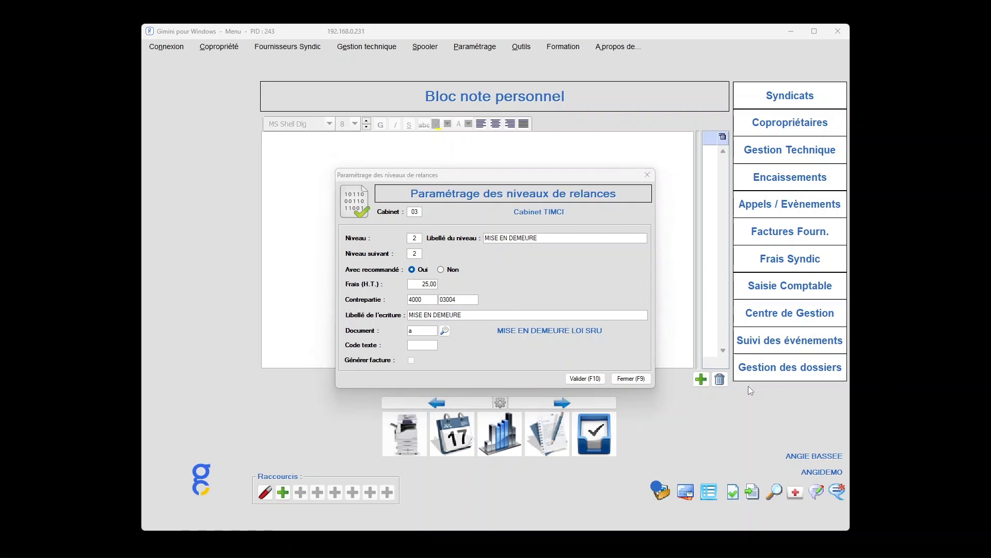
{"action": "left_click", "coordinate": [423, 333]}
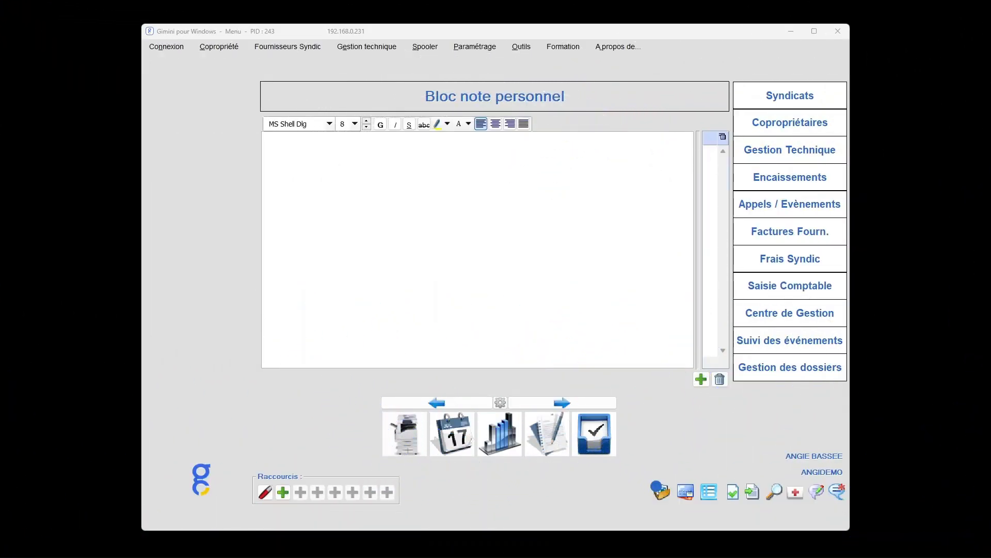
Open the co-owner reminders (Relances) parameters and empty the list of buildings
{"action": "left_click", "coordinate": [218, 47]}
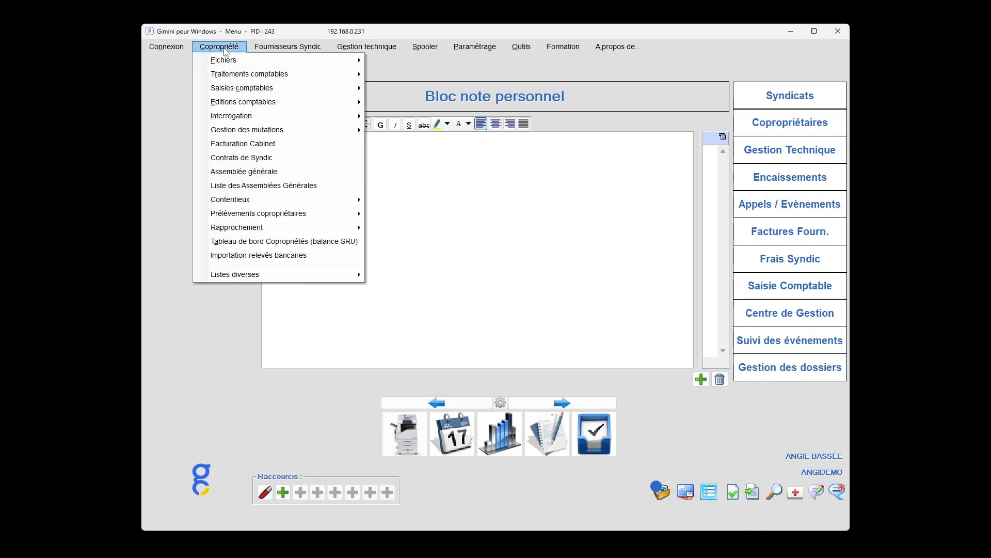
{"action": "mouse_move", "coordinate": [275, 202]}
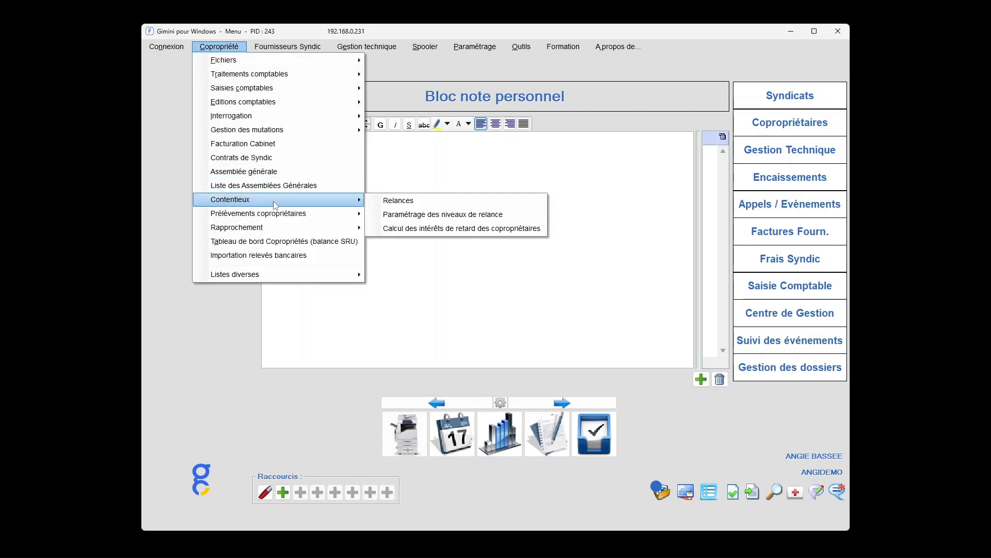
{"action": "left_click", "coordinate": [407, 203]}
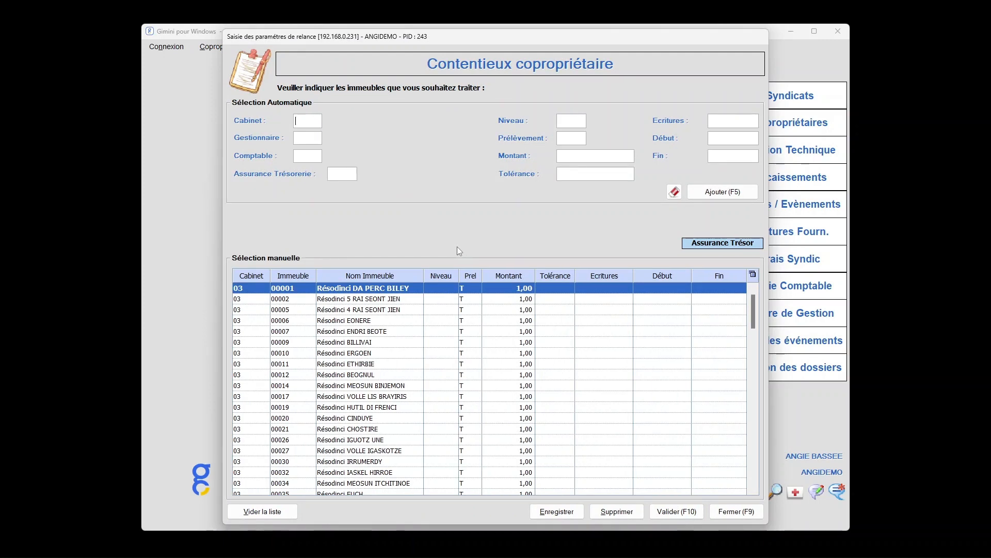
{"action": "left_click", "coordinate": [274, 513]}
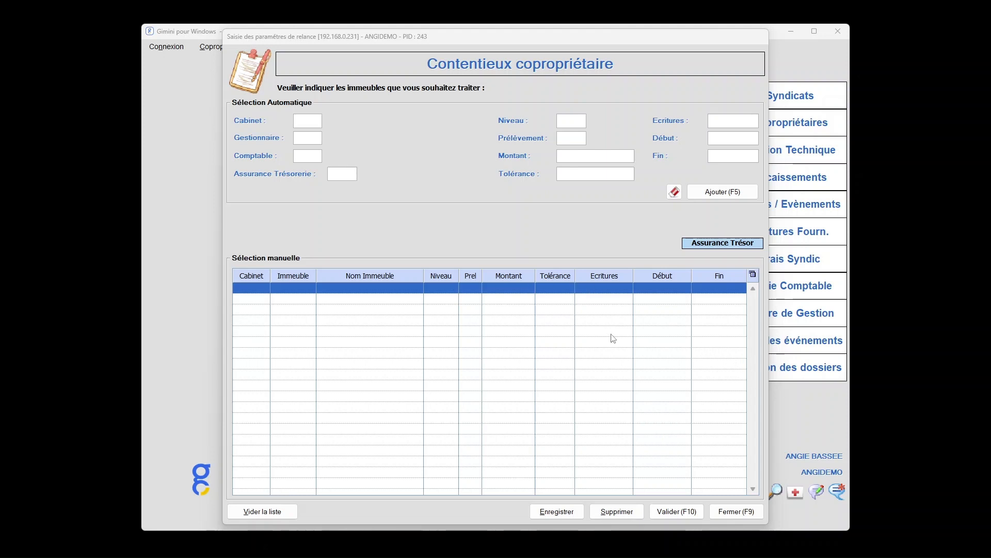
Start a manual selection row for cabinet 03 and building 00167
{"action": "left_click", "coordinate": [257, 287]}
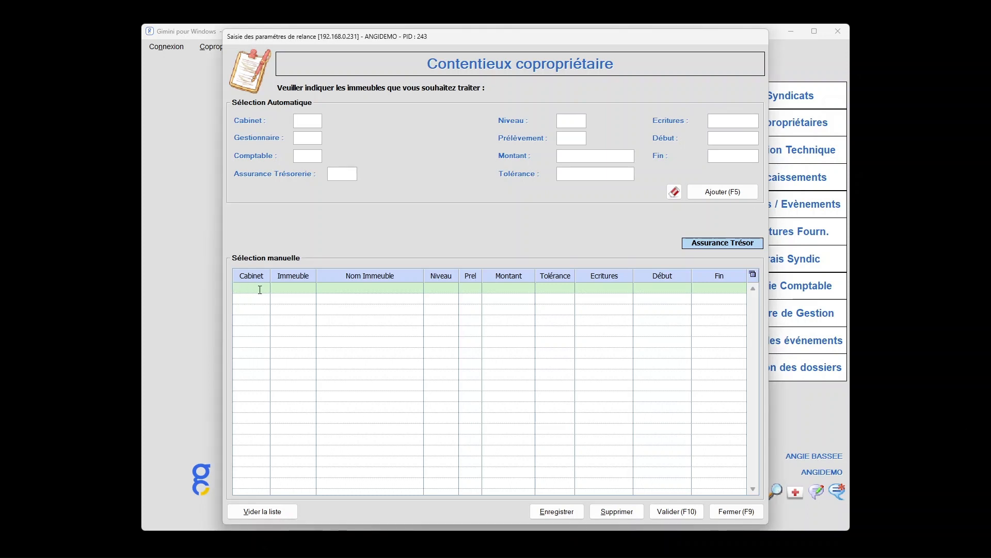
{"action": "type", "text": "3"}
{"action": "key", "text": "Tab"}
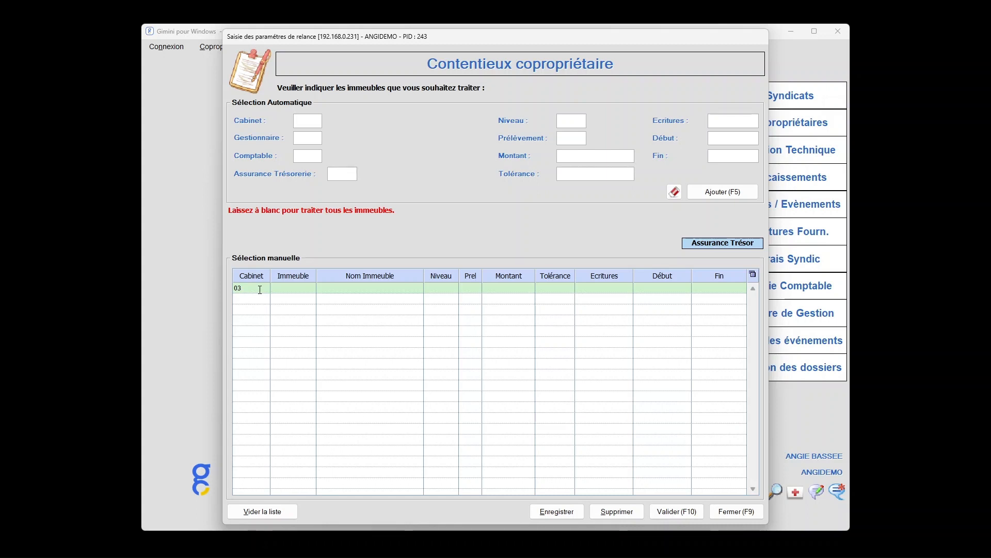
{"action": "type", "text": "167"}
{"action": "key", "text": "Tab"}
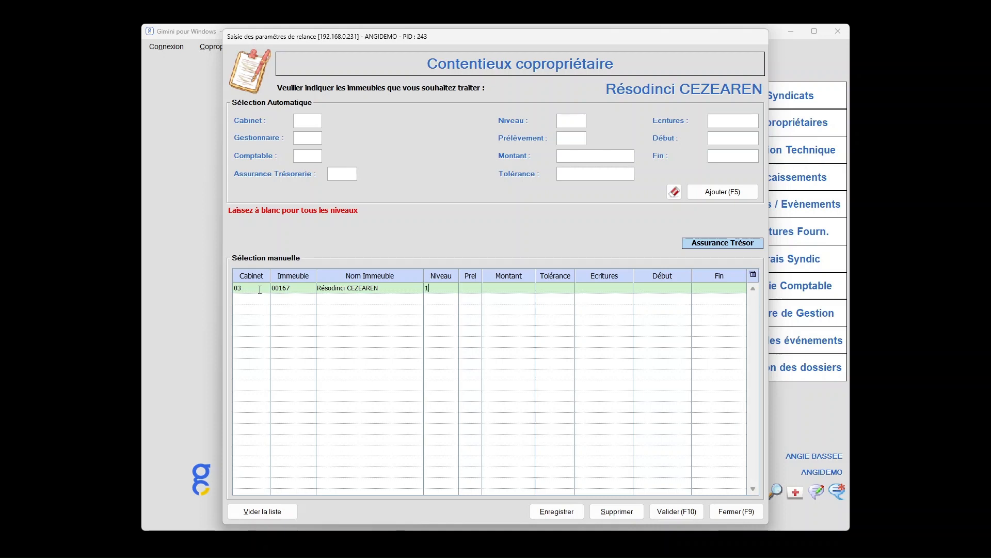
Leave the row's reminder level blank for all levels and keep Prel at T to include all co-owners
{"action": "type", "text": "1"}
{"action": "left_click", "coordinate": [808, 371]}
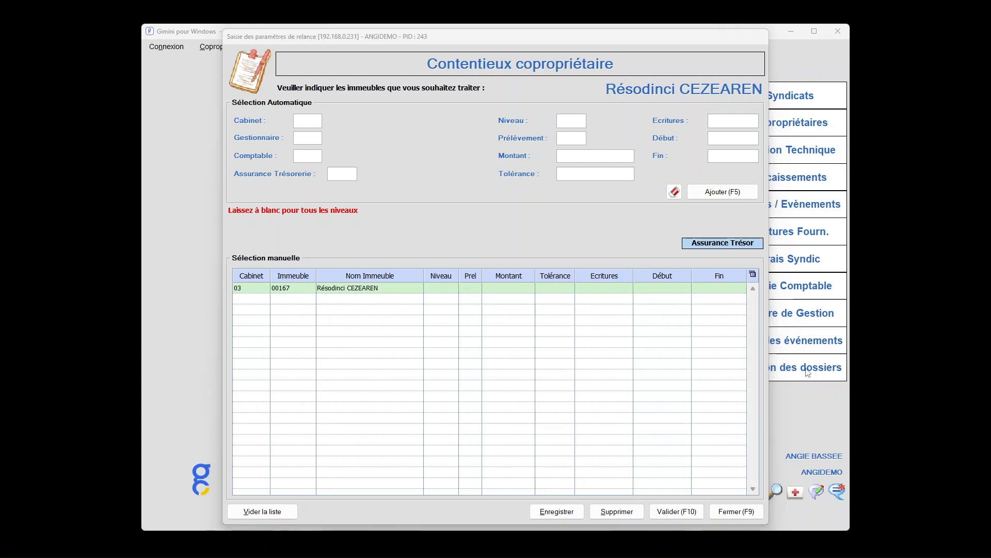
{"action": "left_click", "coordinate": [472, 289]}
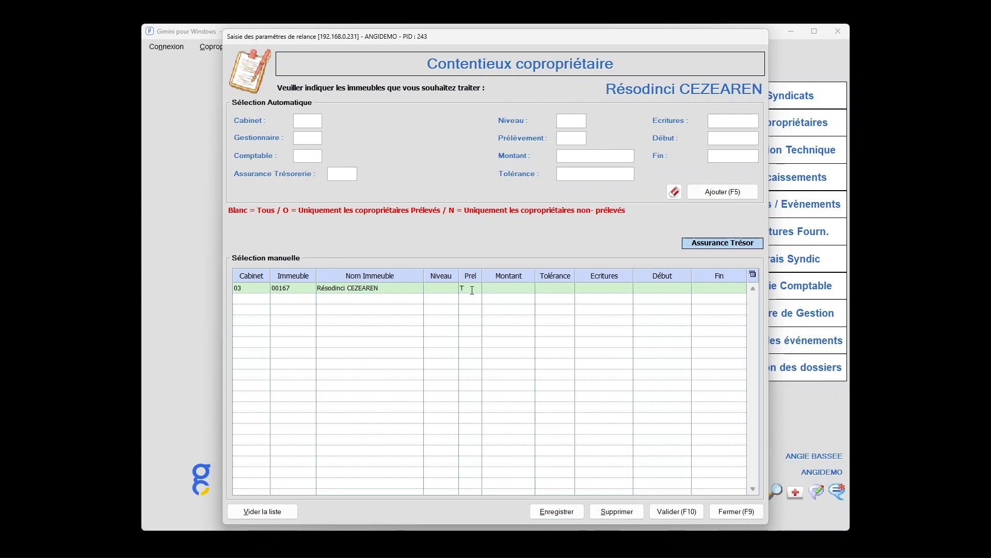
{"action": "key", "text": "BackSpace"}
{"action": "key", "text": "BackSpace"}
{"action": "key", "text": "Tab"}
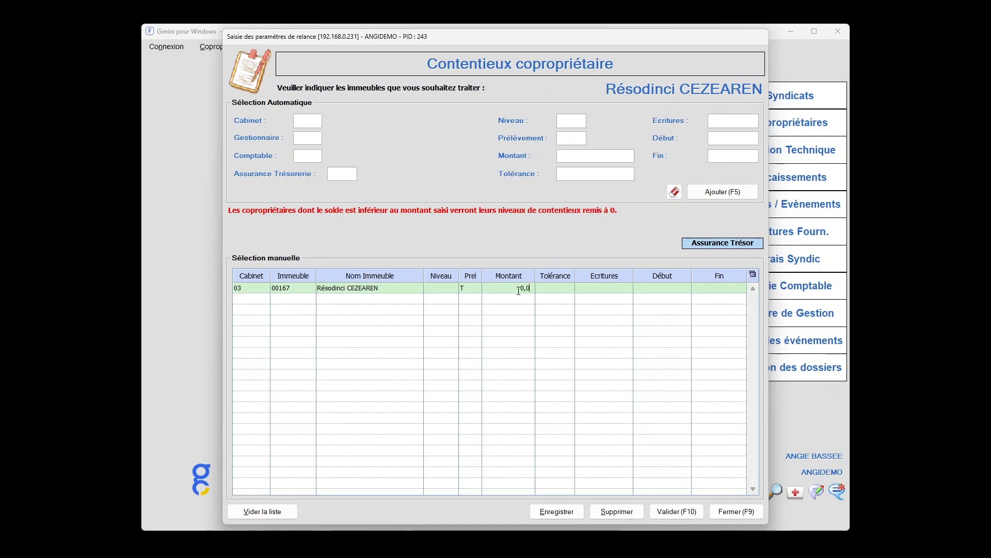
Set the building row's minimum amount to 100 and its tolerance to 30 days
{"action": "type", "text": "1"}
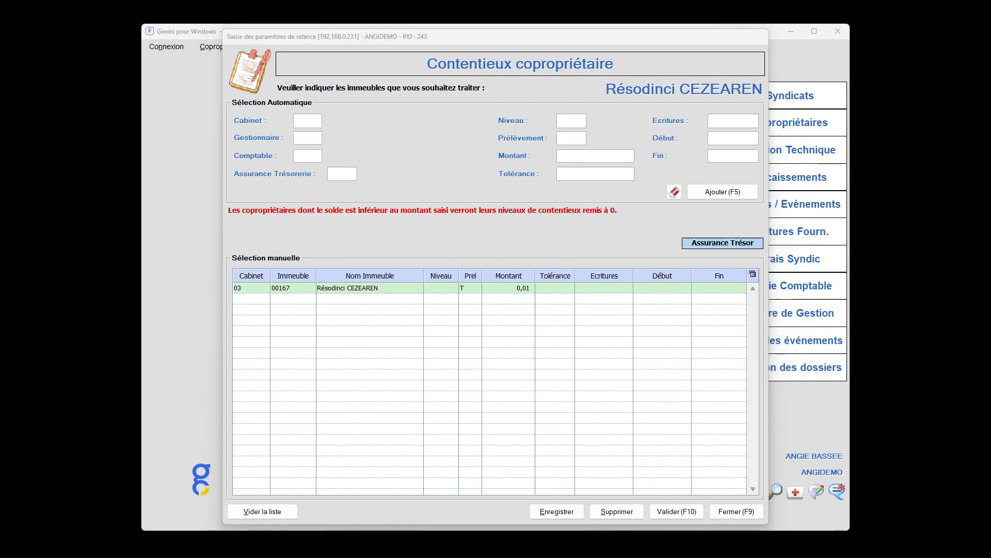
{"action": "left_click", "coordinate": [512, 288]}
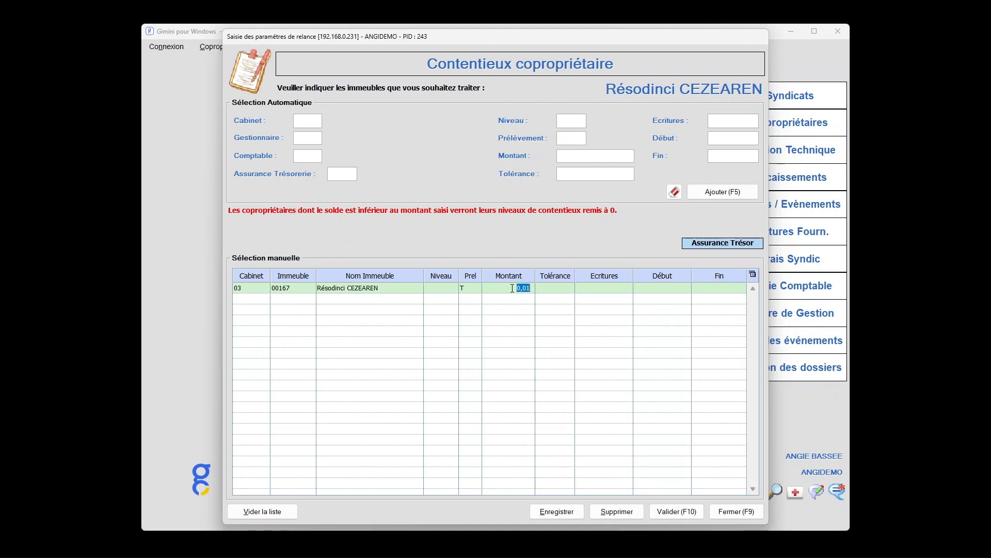
{"action": "type", "text": "100"}
{"action": "key", "text": "Tab"}
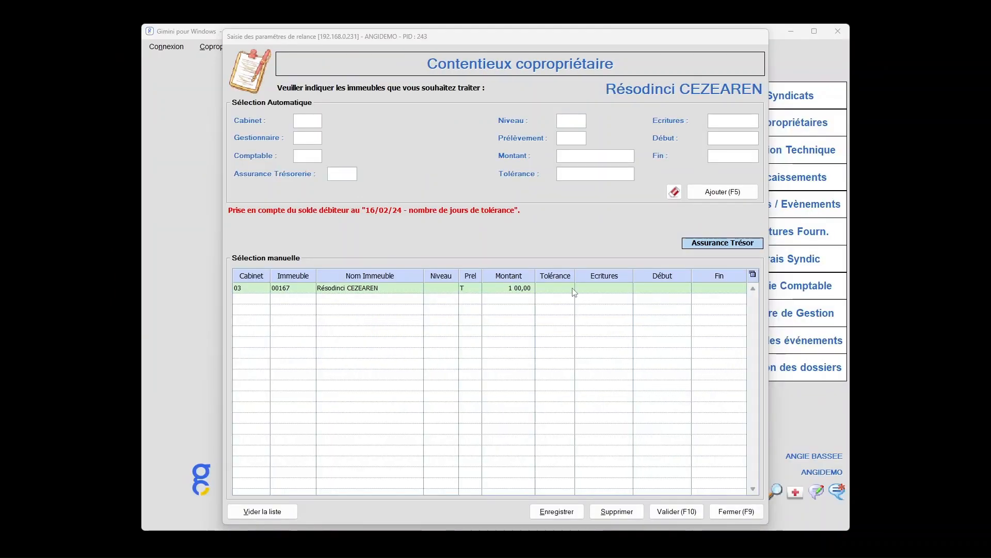
{"action": "left_click", "coordinate": [567, 288]}
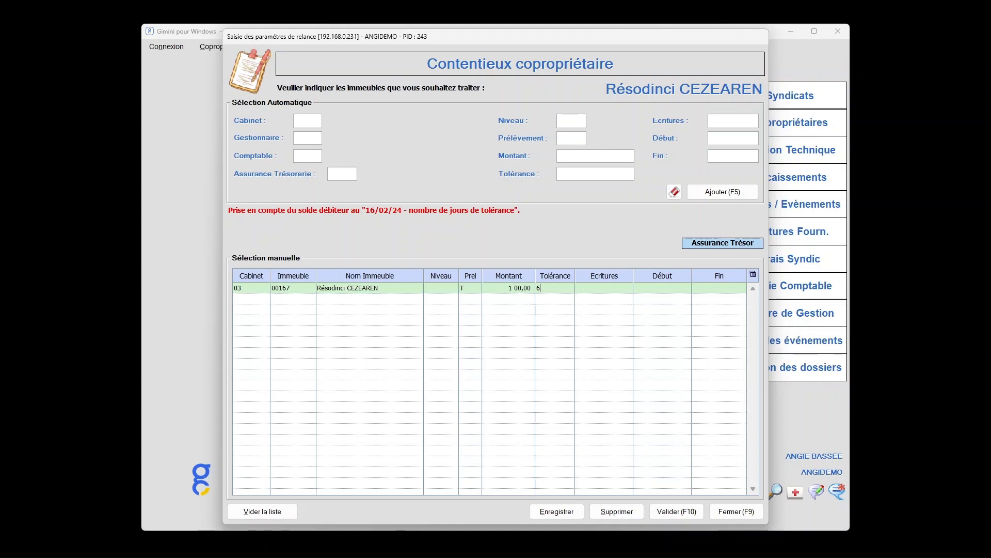
{"action": "double_click", "coordinate": [559, 291]}
{"action": "key", "text": "BackSpace"}
{"action": "type", "text": "30"}
{"action": "key", "text": "Tab"}
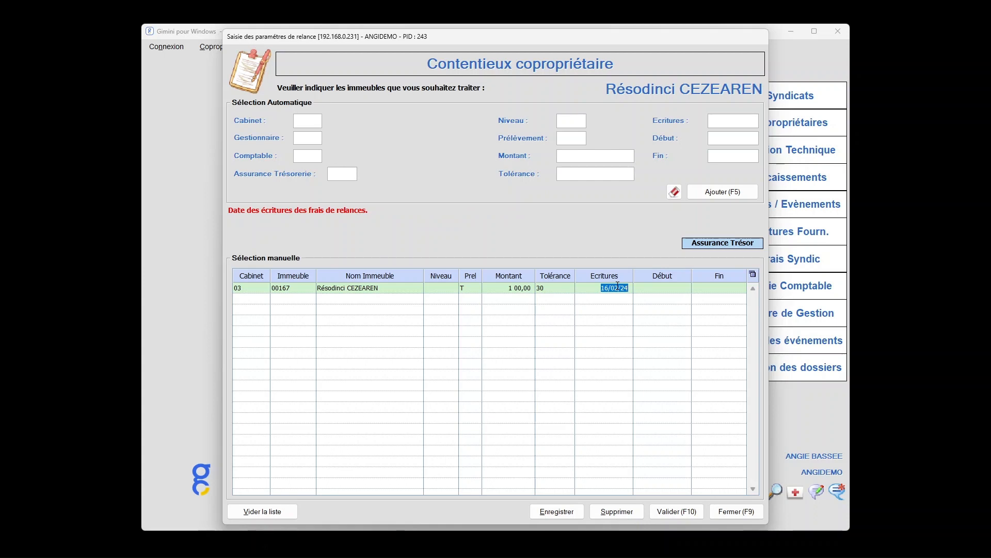
Complete the building row with a blank start date and 16/02/24 as the end date
{"action": "left_click", "coordinate": [678, 287]}
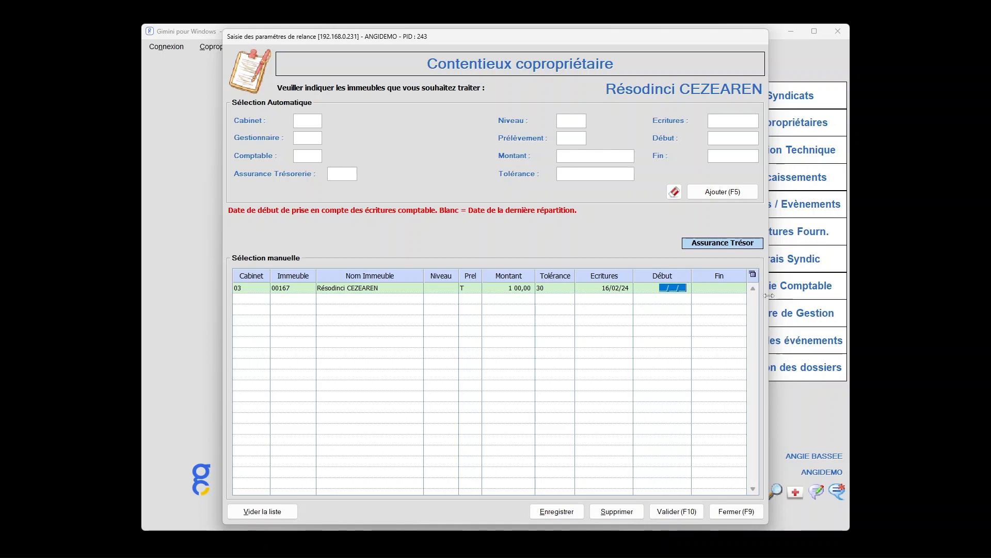
{"action": "left_click", "coordinate": [733, 292]}
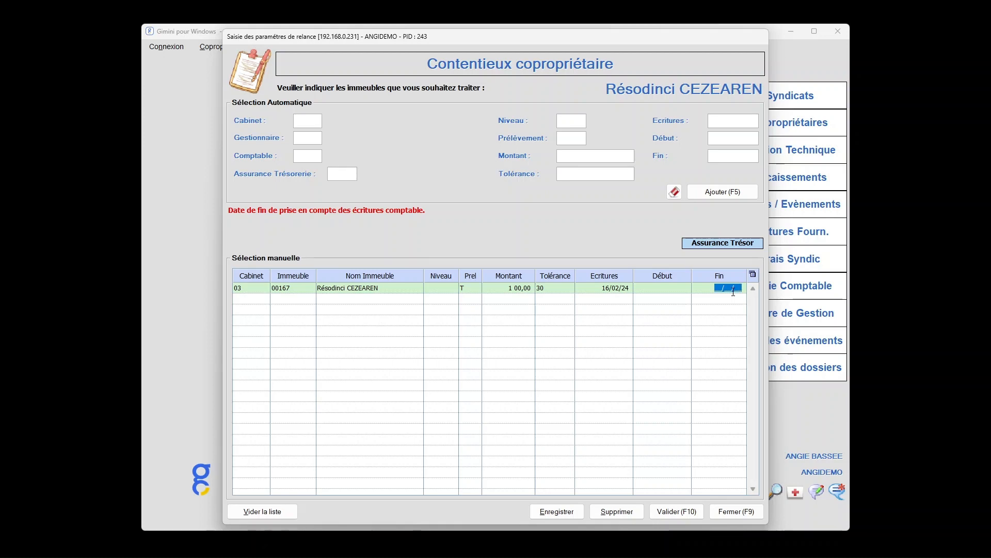
{"action": "key", "text": "Return"}
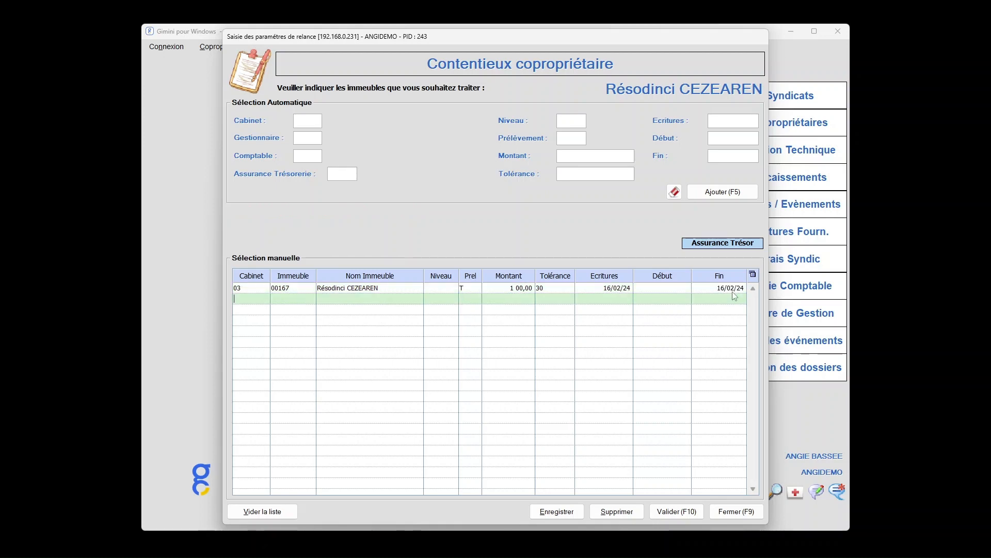
{"action": "key", "text": "F10"}
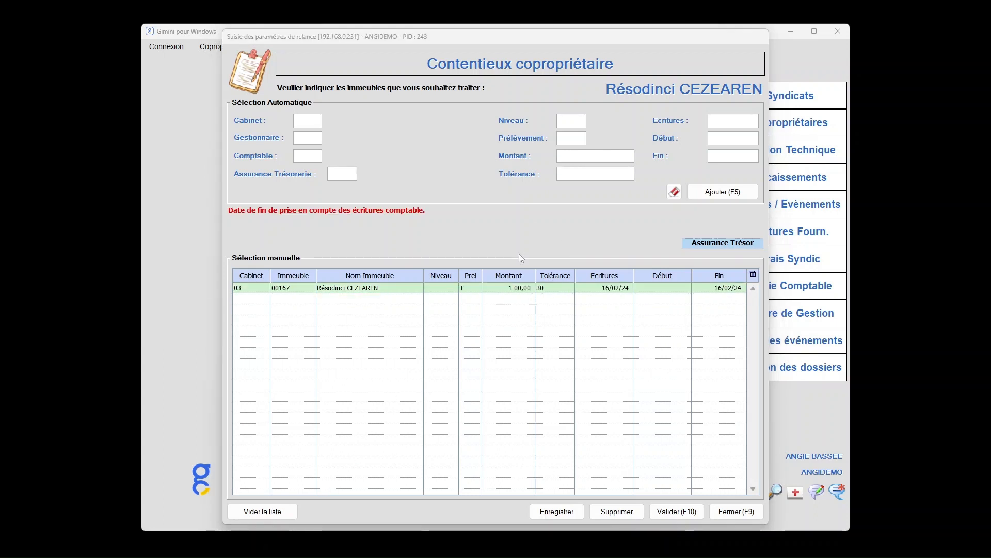
Empty the manual selection list and set the automatic selection's cabinet to 03
{"action": "left_click", "coordinate": [283, 512]}
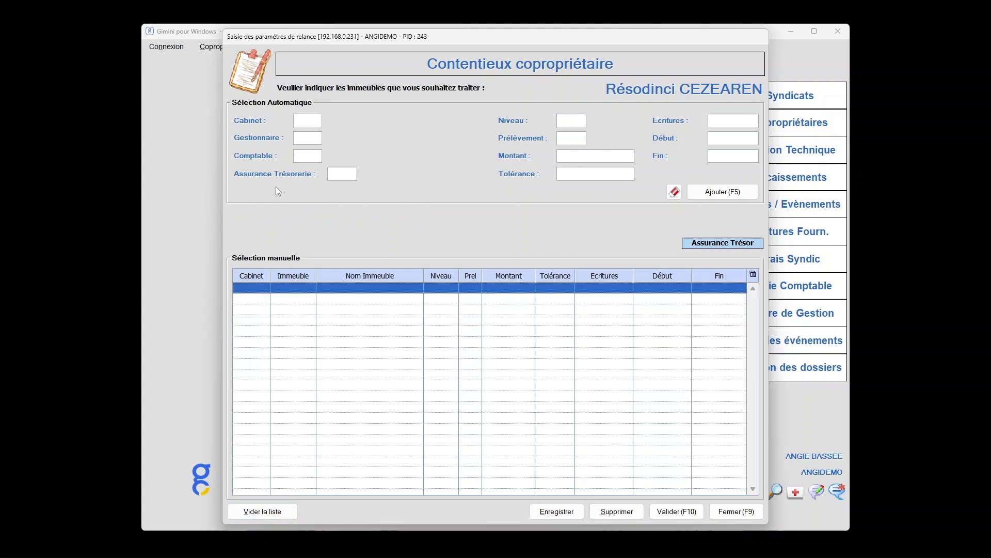
{"action": "left_click", "coordinate": [303, 118]}
{"action": "type", "text": "0"}
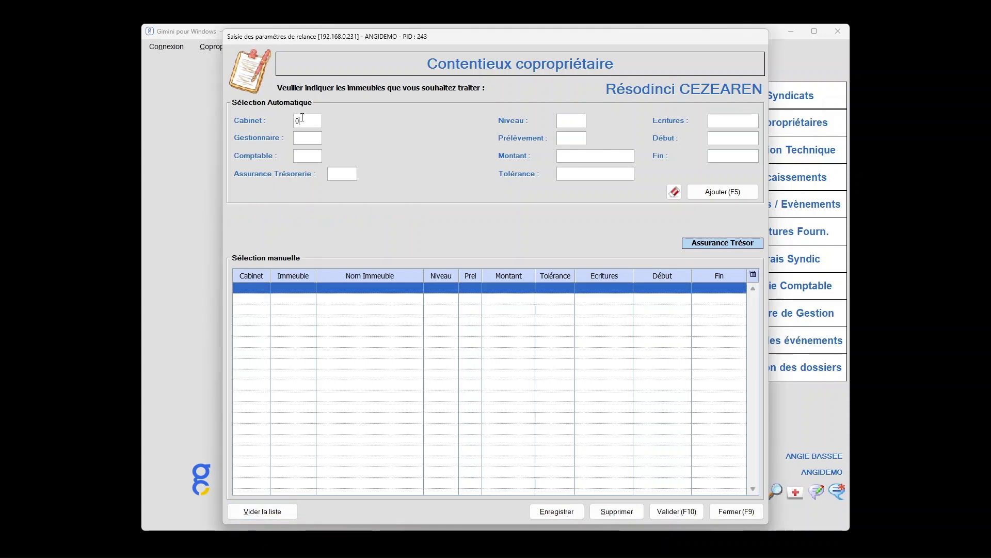
{"action": "type", "text": "3"}
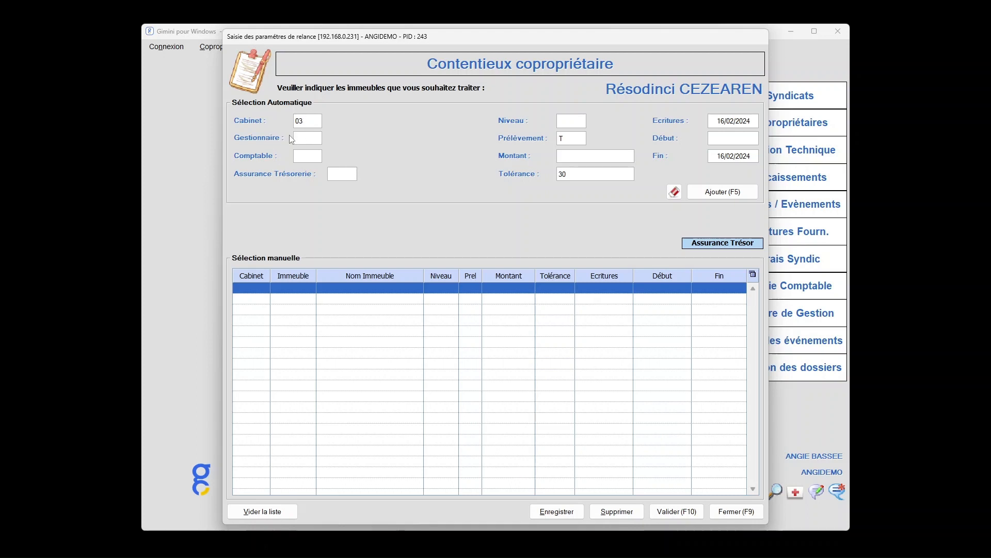
Add the cabinet's buildings automatically with a blank level, Prélèvement T, a minimum amount of 0.01 and a tolerance of 0
{"action": "left_click", "coordinate": [576, 120]}
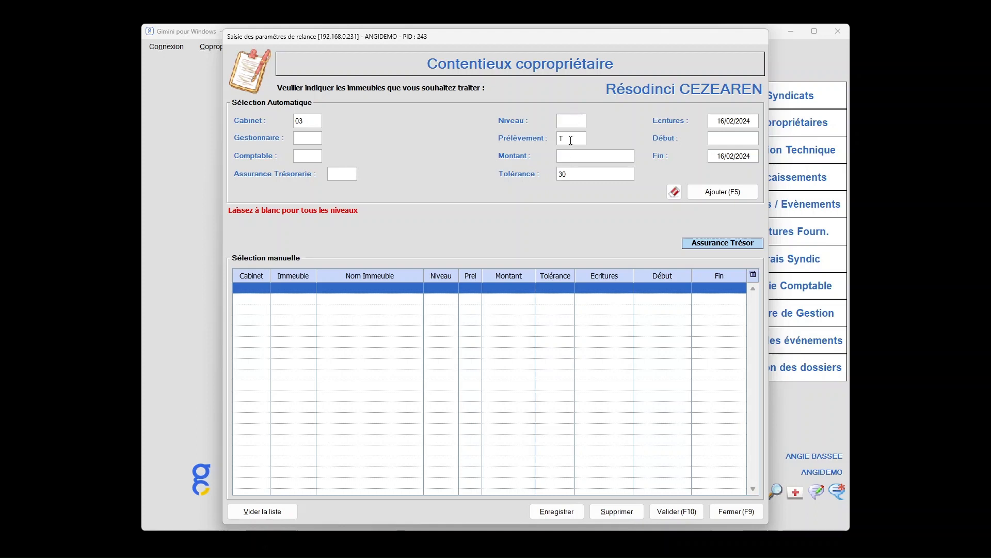
{"action": "left_click", "coordinate": [571, 140]}
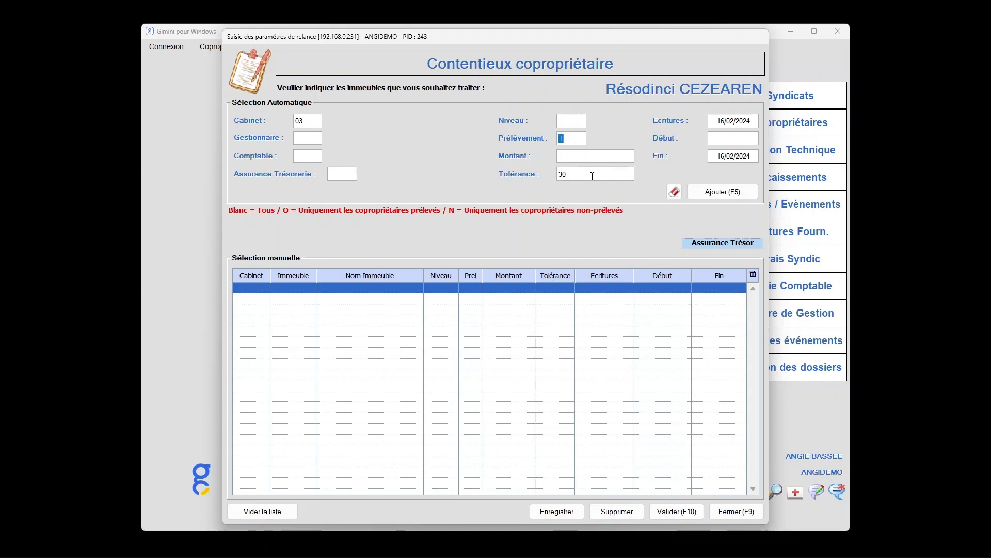
{"action": "left_click", "coordinate": [582, 155]}
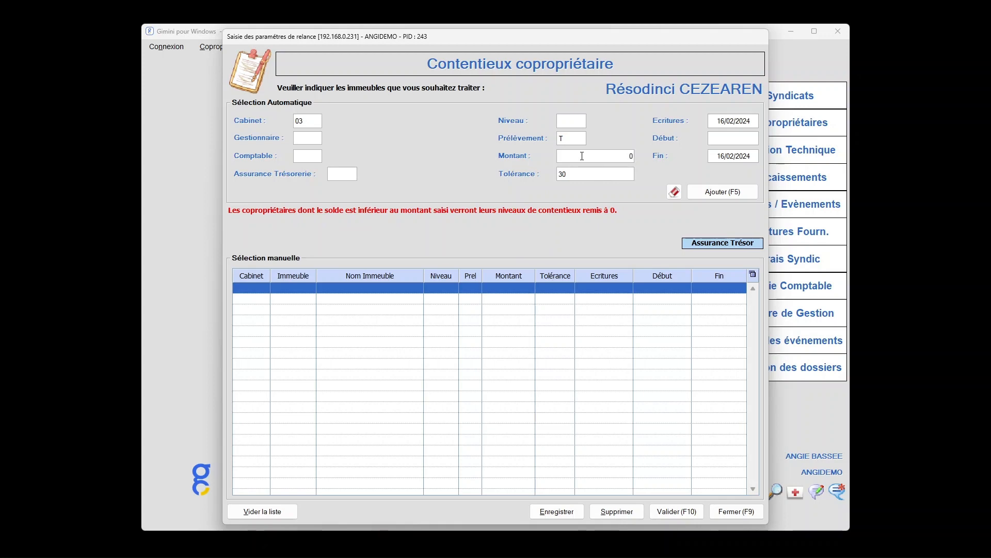
{"action": "type", "text": "0.01"}
{"action": "key", "text": "Tab"}
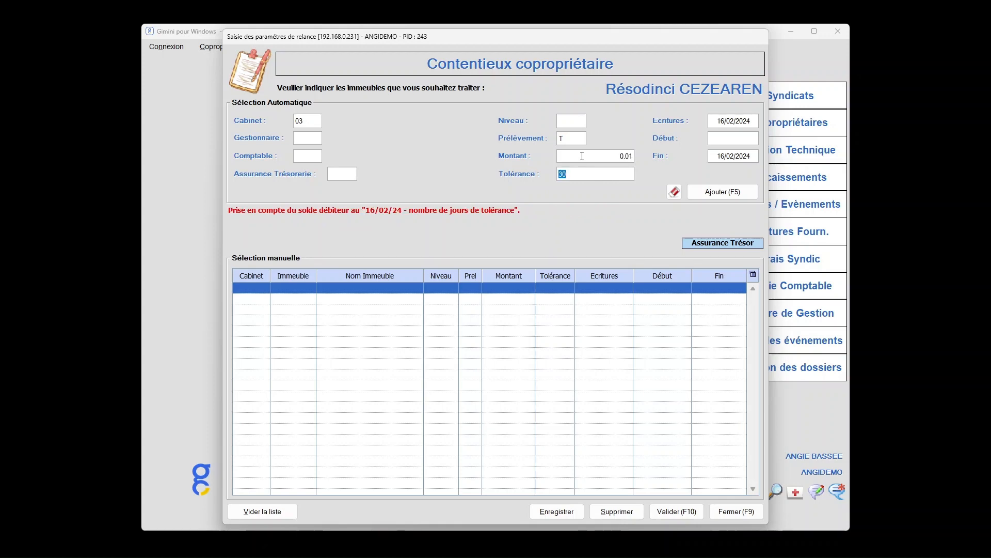
{"action": "type", "text": "0"}
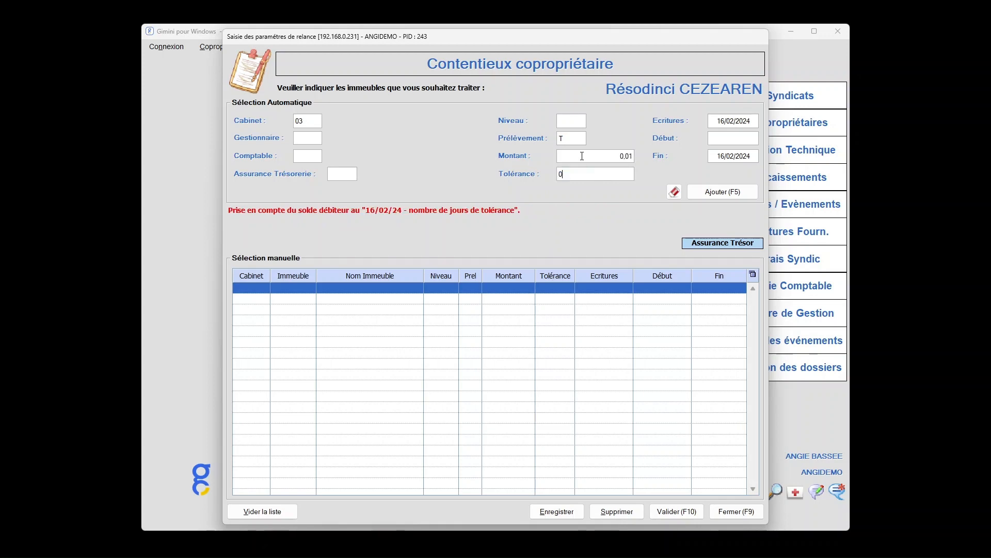
{"action": "key", "text": "Tab"}
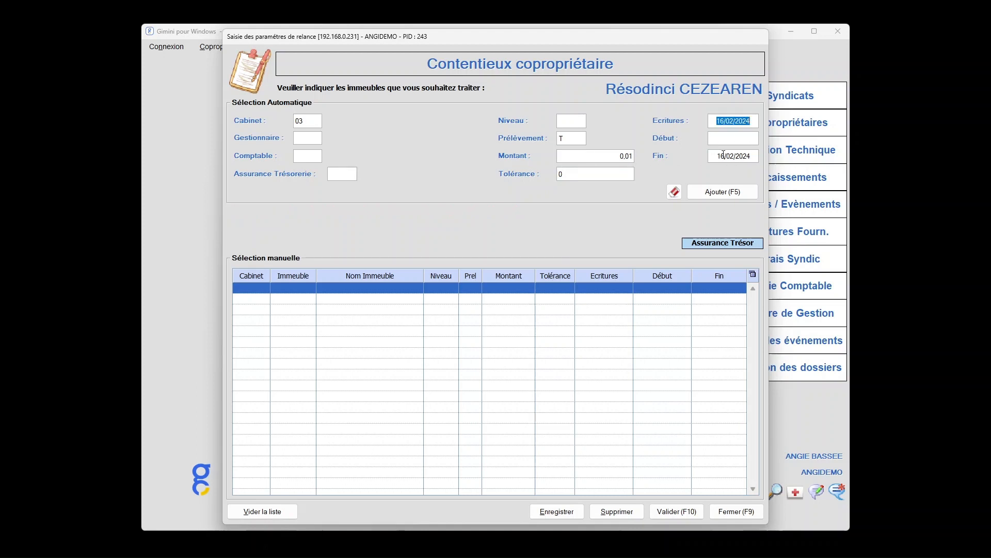
{"action": "left_click", "coordinate": [734, 197]}
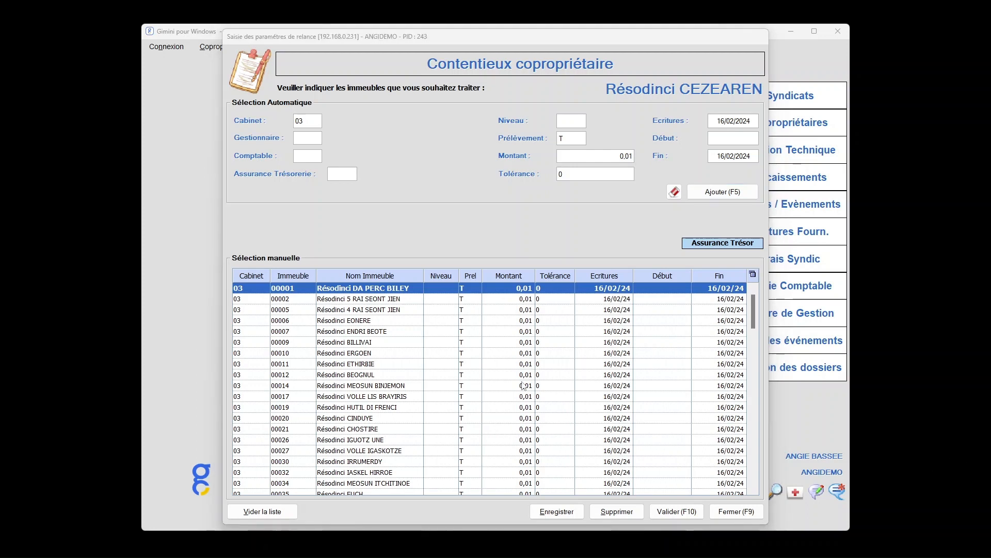
Set the minimum amount of building 00007 to 100 in the manual selection list
{"action": "left_click", "coordinate": [523, 335]}
{"action": "left_click", "coordinate": [523, 335]}
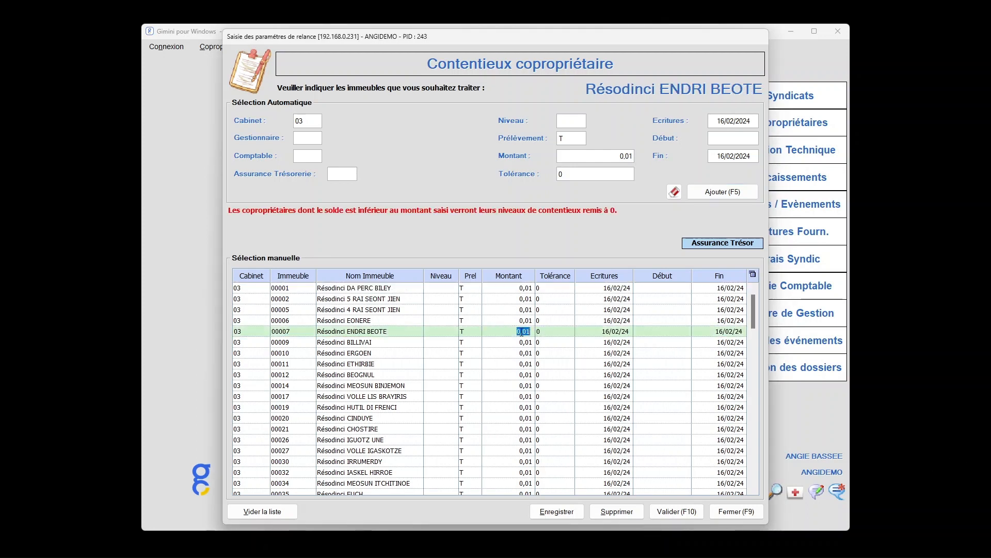
{"action": "type", "text": "100"}
{"action": "key", "text": "Tab"}
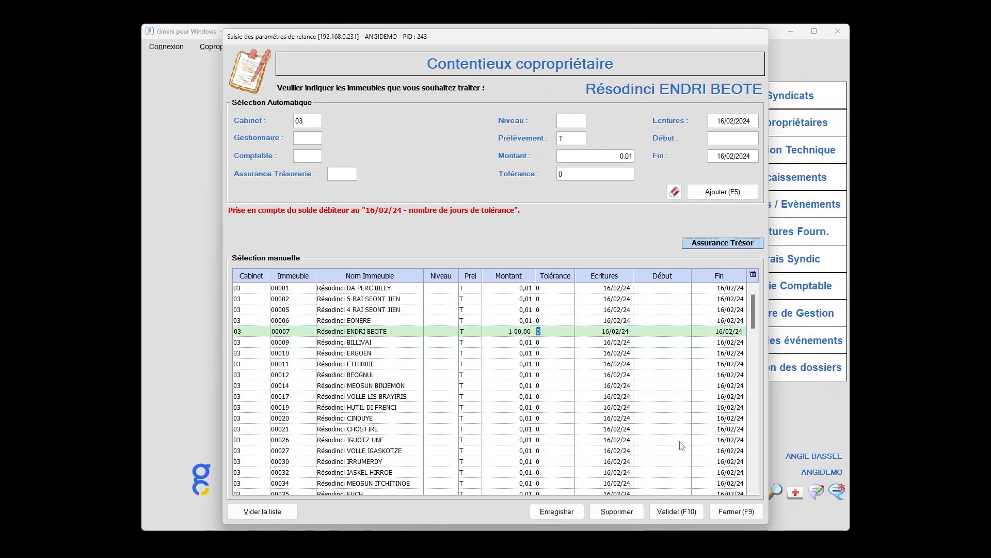
Delete the building 00034 row from the manual selection list
{"action": "scroll", "coordinate": [587, 463], "scroll_direction": "down", "scroll_amount": 3}
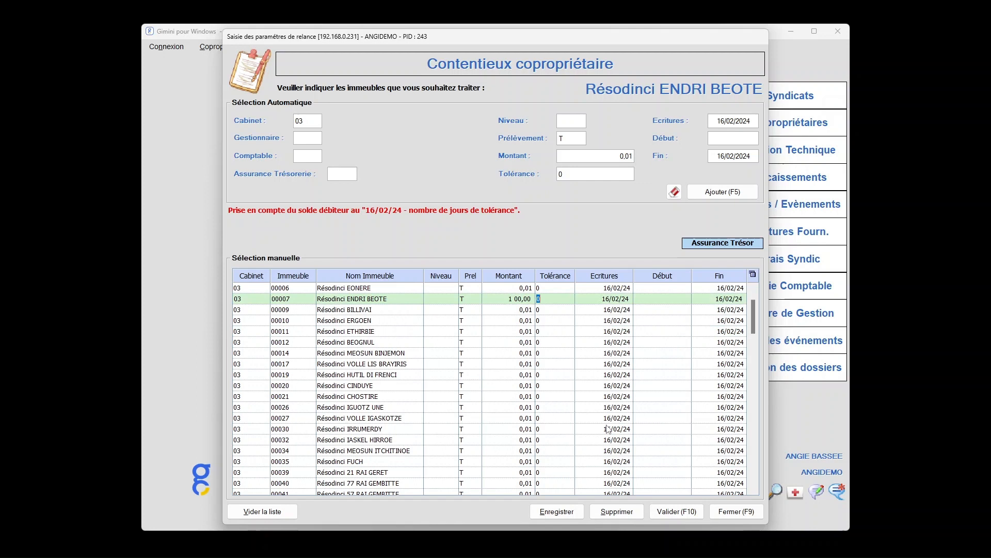
{"action": "left_click", "coordinate": [549, 389]}
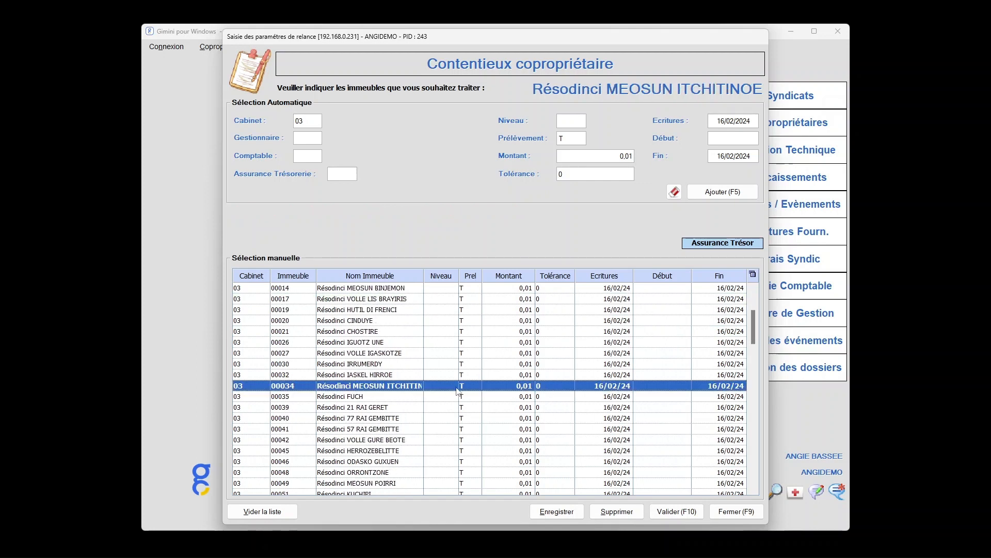
{"action": "left_click", "coordinate": [618, 511]}
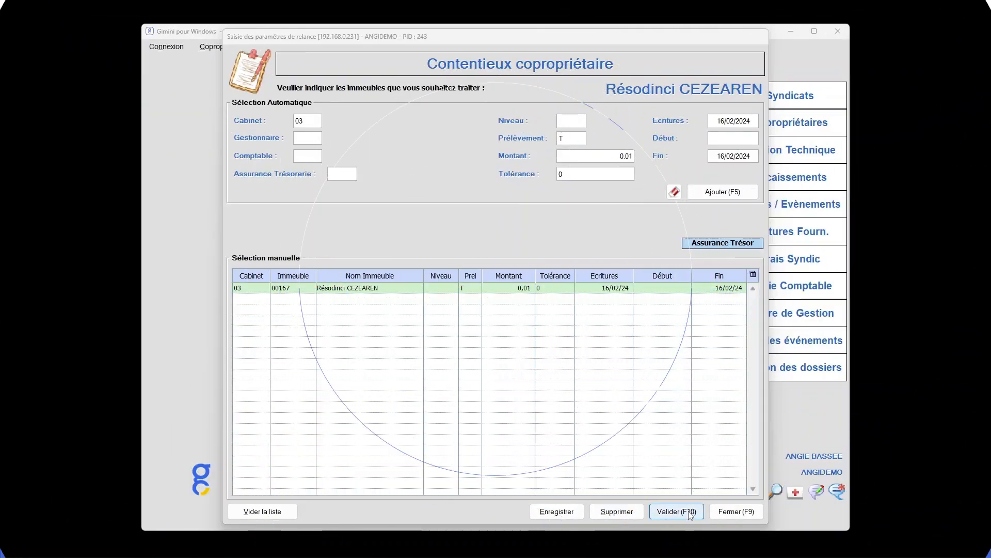
Validate the building selection and widen the resulting co-owner litigation list to look through its columns
{"action": "left_click", "coordinate": [688, 511]}
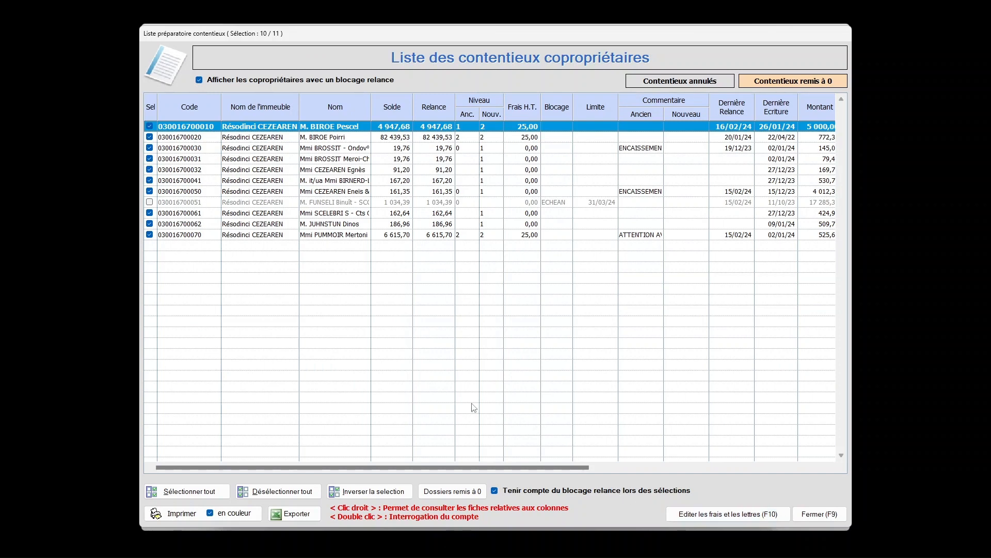
{"action": "left_click_drag", "start_coordinate": [140, 237], "coordinate": [20, 236]}
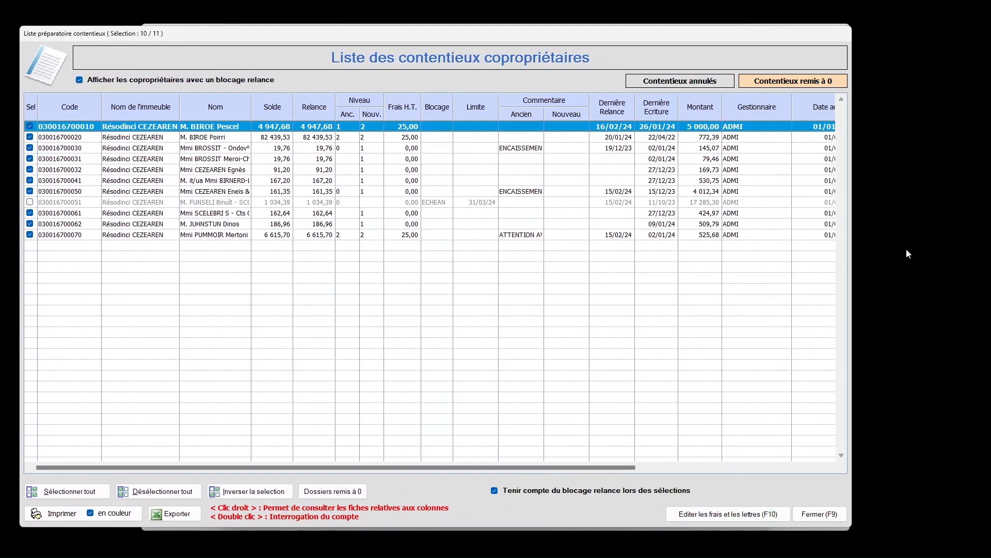
{"action": "left_click_drag", "start_coordinate": [853, 246], "coordinate": [936, 245]}
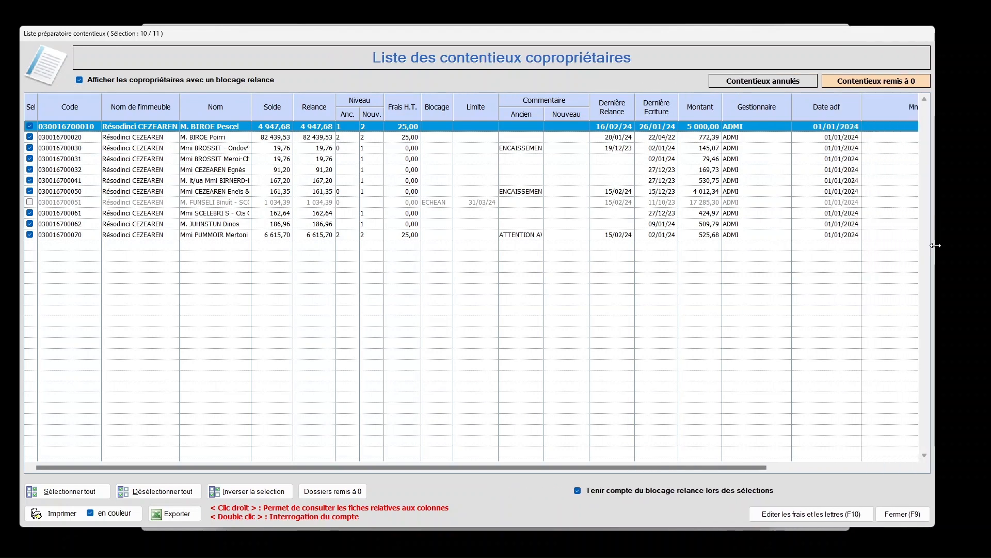
{"action": "left_click_drag", "start_coordinate": [448, 466], "coordinate": [656, 464]}
{"action": "left_click_drag", "start_coordinate": [657, 463], "coordinate": [408, 464]}
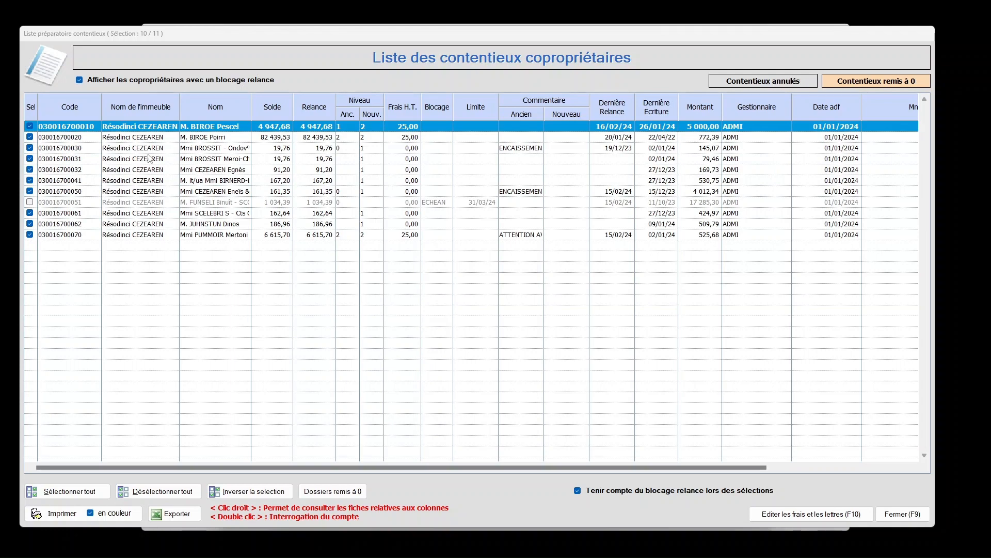
Consult the building record, co-owner record and account entries linked to the first row of the litigation list
{"action": "double_click", "coordinate": [156, 129]}
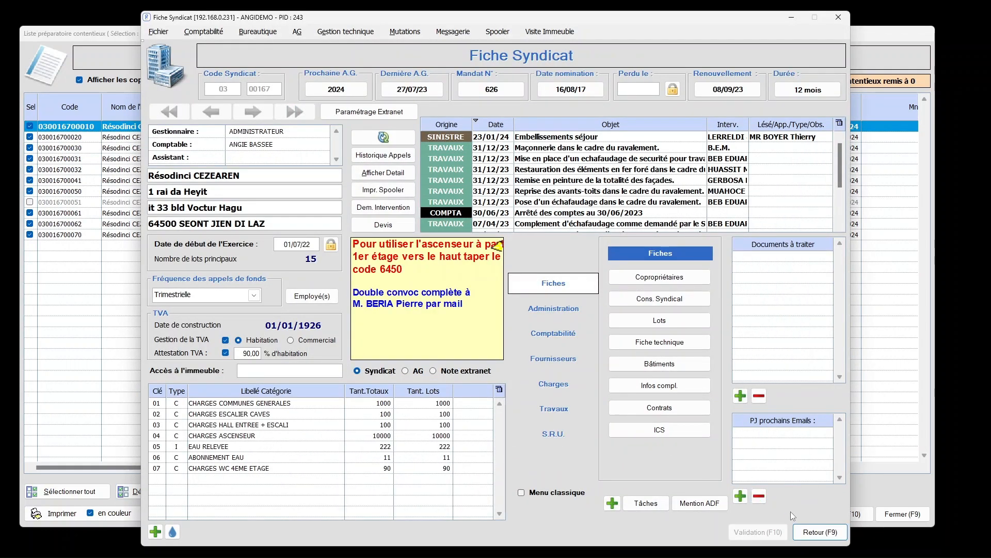
{"action": "left_click", "coordinate": [825, 534]}
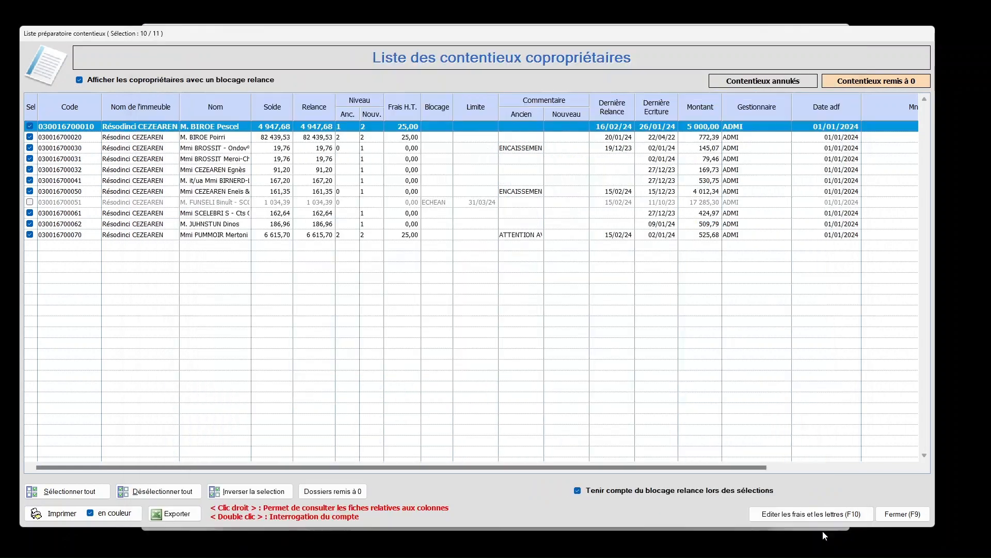
{"action": "double_click", "coordinate": [226, 130]}
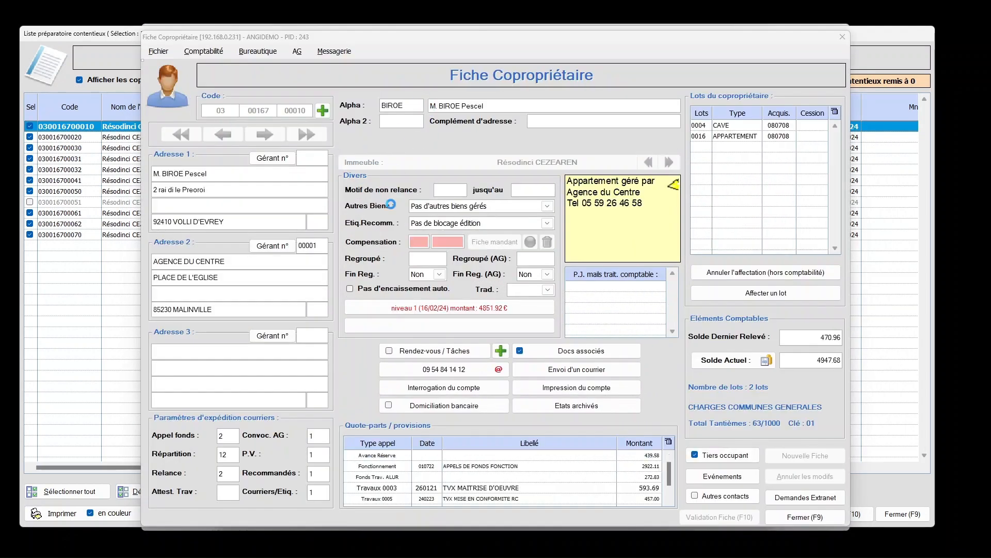
{"action": "left_click", "coordinate": [825, 513]}
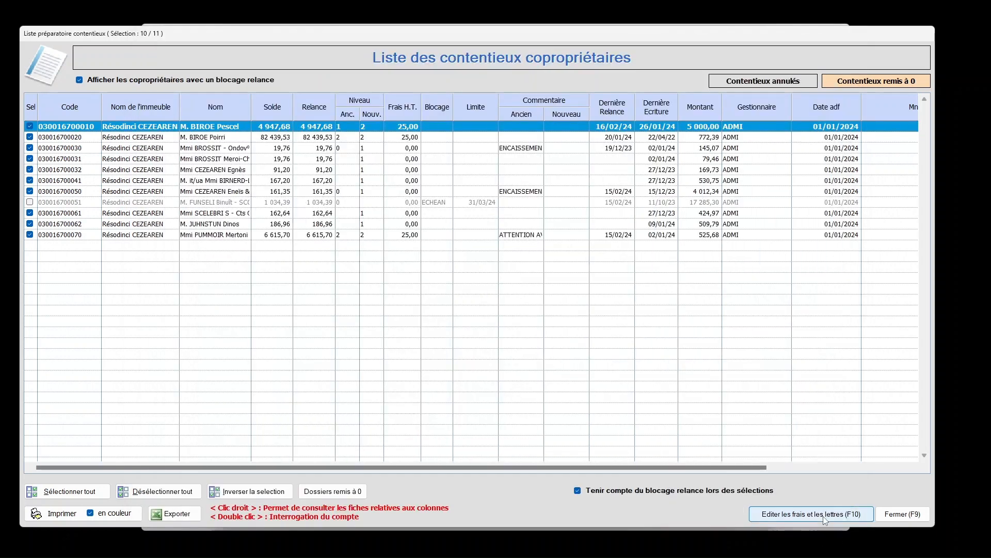
{"action": "double_click", "coordinate": [285, 127]}
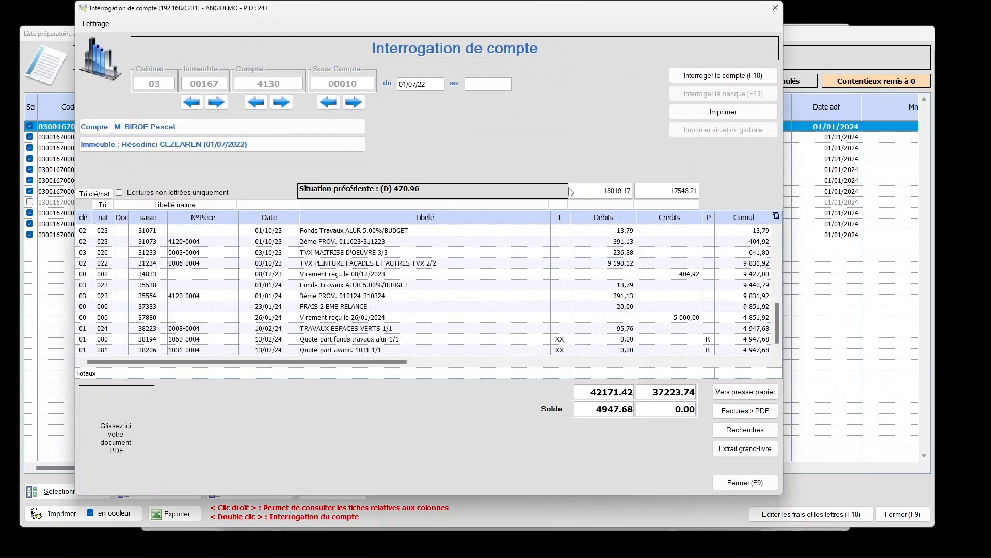
{"action": "left_click", "coordinate": [760, 485]}
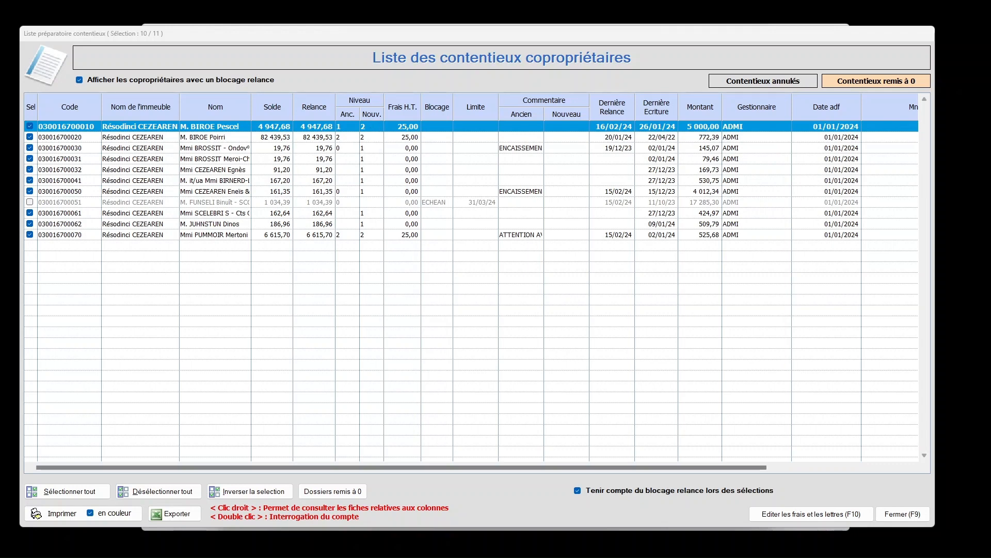
Set the first co-owner's new reminder level to 1 and open the second co-owner's reminder fee for editing
{"action": "left_click", "coordinate": [371, 127]}
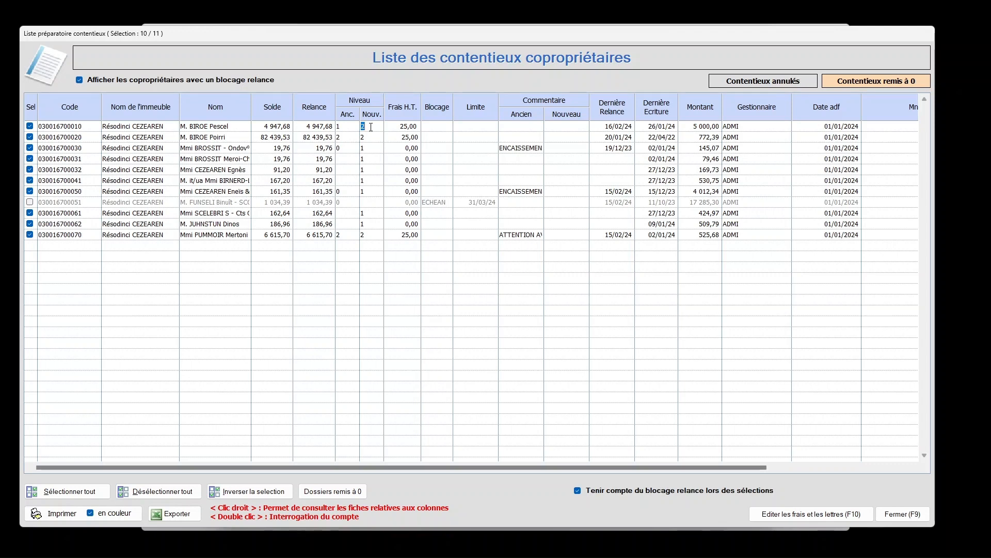
{"action": "type", "text": "1"}
{"action": "key", "text": "Tab"}
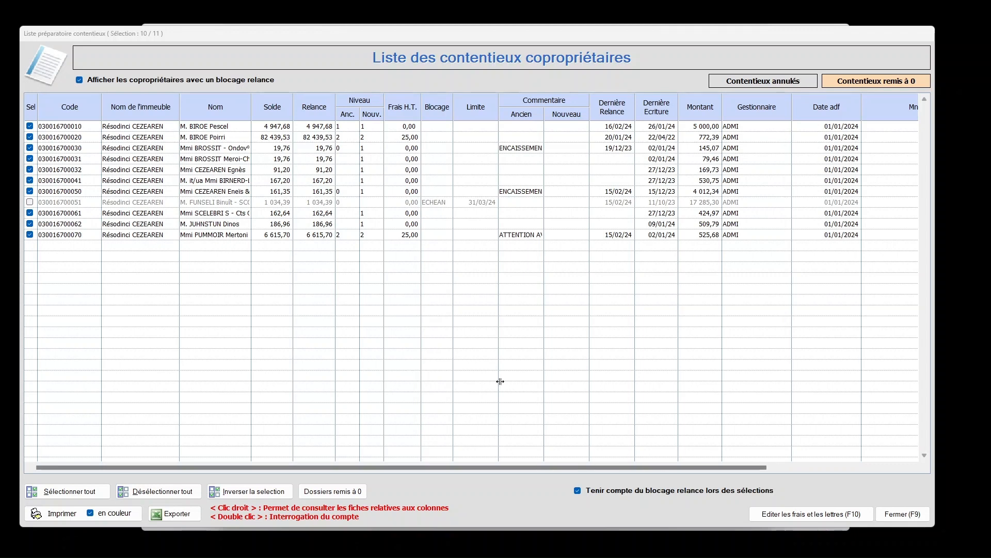
{"action": "left_click", "coordinate": [408, 138]}
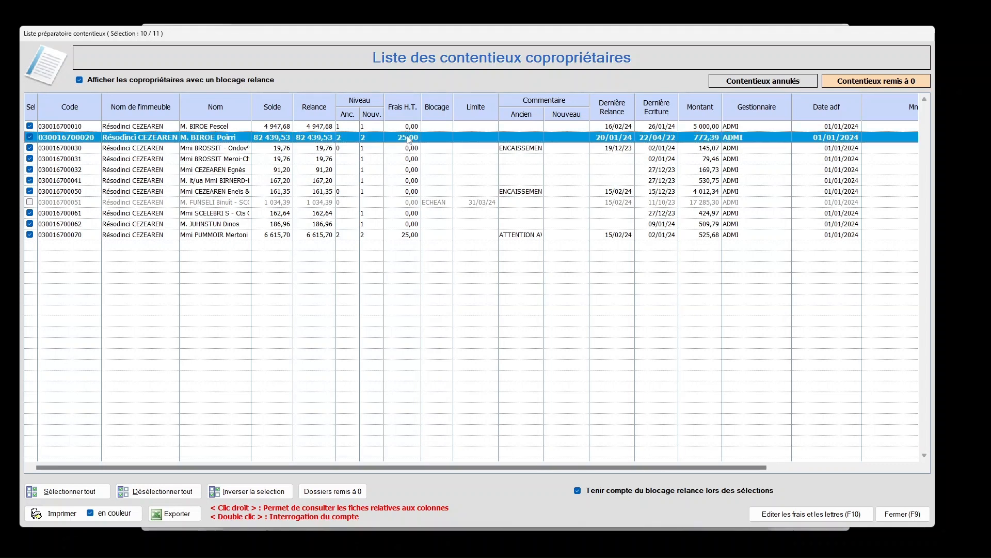
{"action": "left_click", "coordinate": [408, 139]}
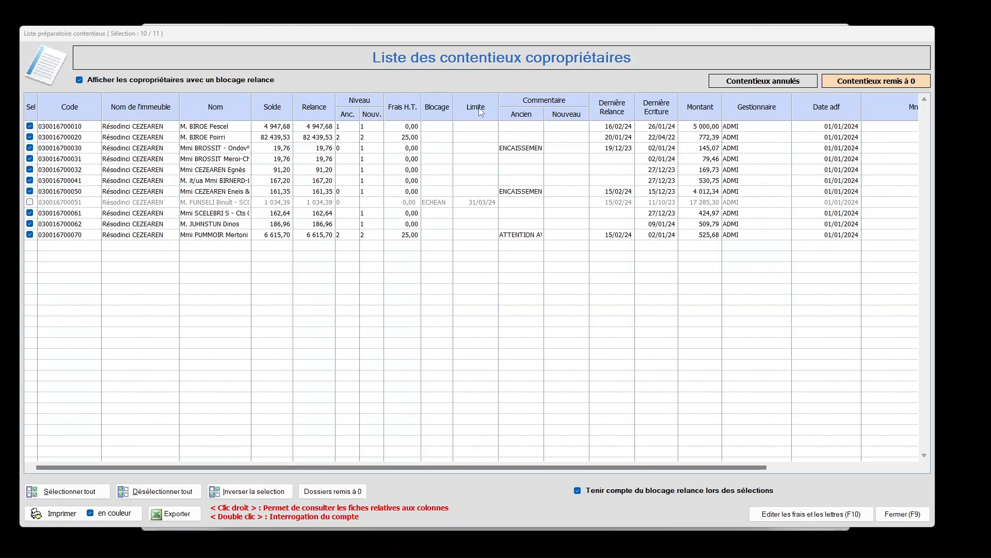
Examine the non-reminder reason, its end date and the notepad in the blocked co-owner's record
{"action": "double_click", "coordinate": [231, 203]}
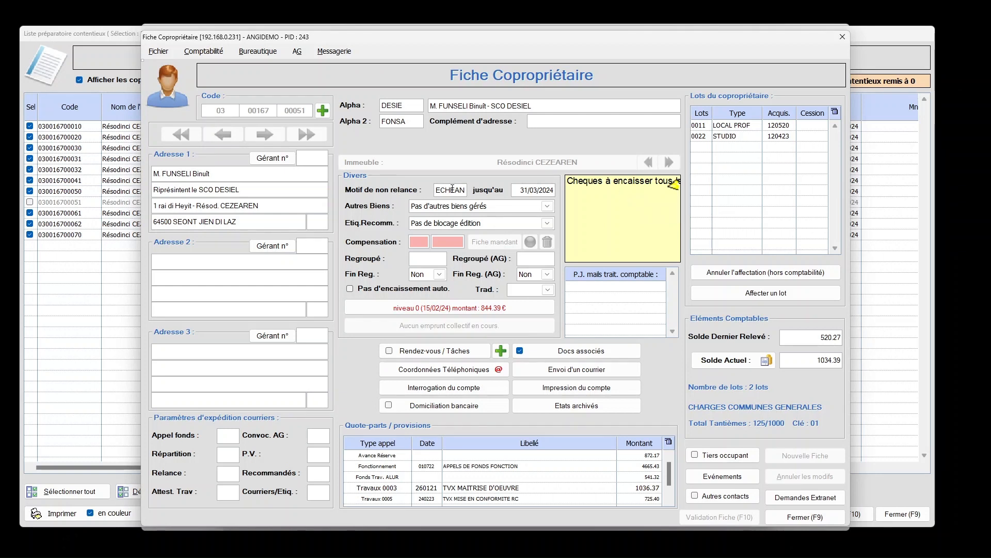
{"action": "double_click", "coordinate": [452, 188]}
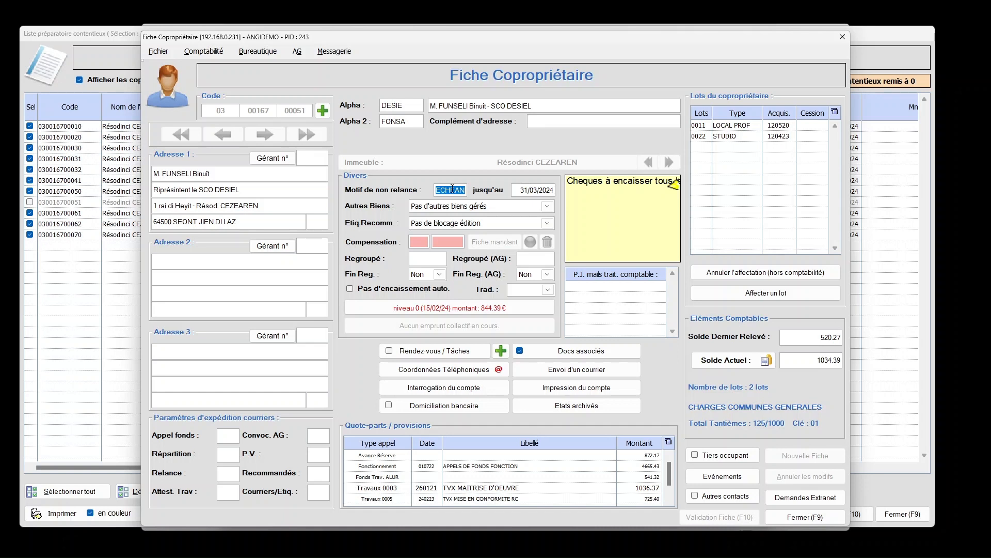
{"action": "left_click", "coordinate": [522, 191]}
{"action": "double_click", "coordinate": [661, 193]}
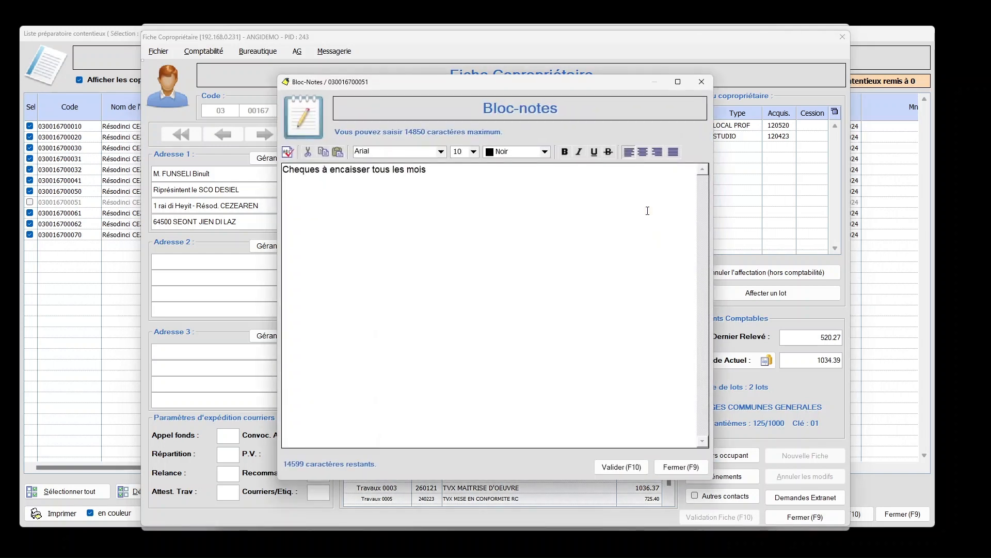
{"action": "left_click", "coordinate": [690, 468]}
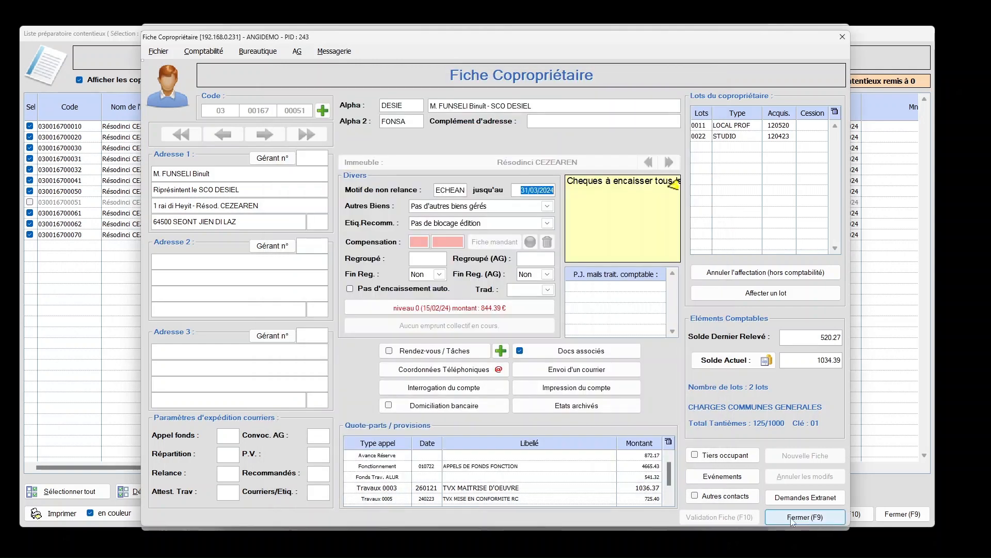
{"action": "left_click", "coordinate": [792, 518]}
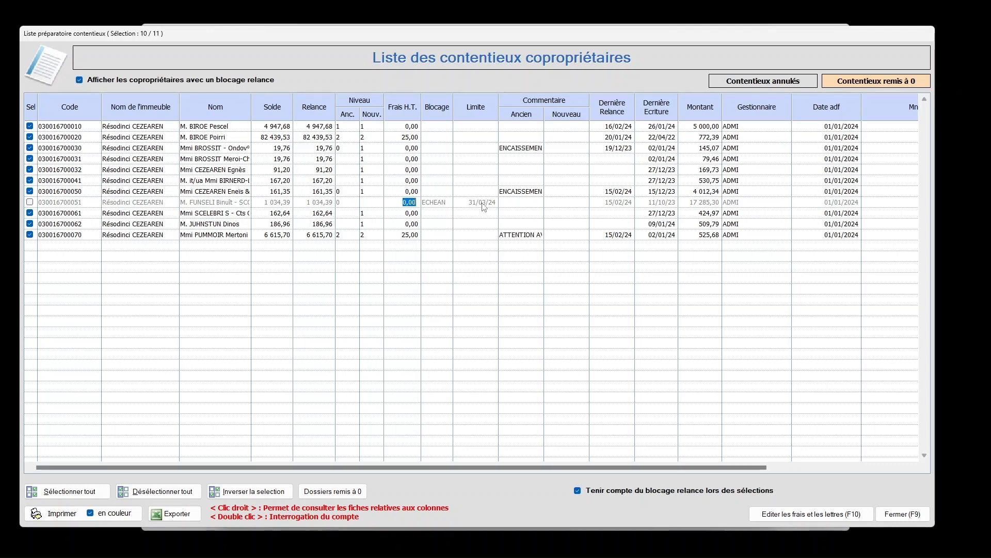
Include the co-owner with the ECHEAN reminder block in the reminder selection
{"action": "left_click", "coordinate": [30, 202]}
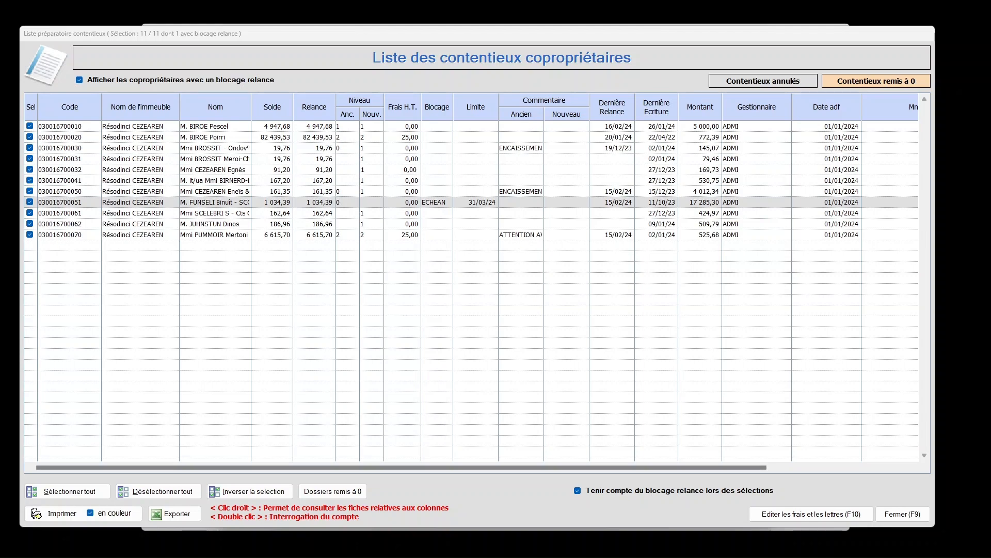
Consult the litigation files of the co-owner with the ECHEAN block and of the co-owner in the row just above
{"action": "double_click", "coordinate": [238, 203]}
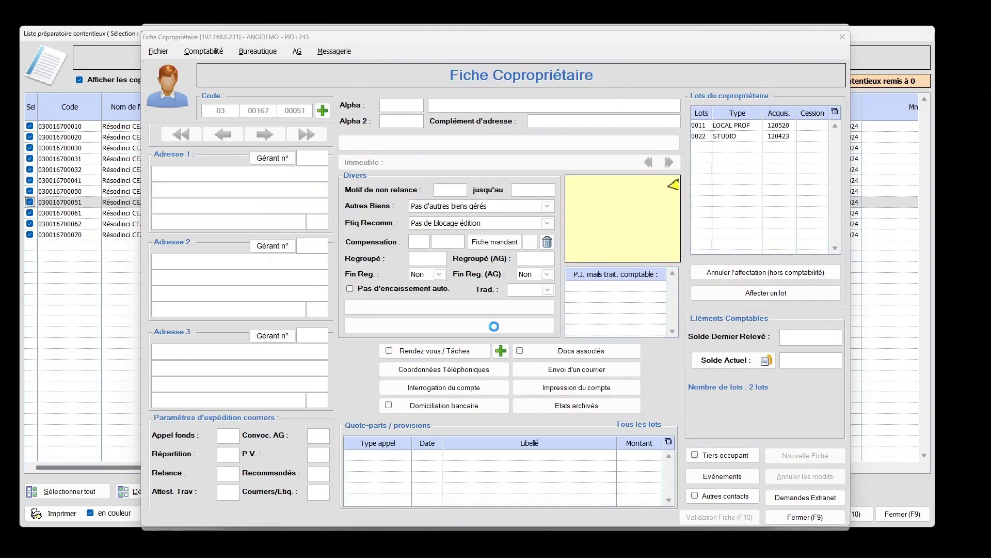
{"action": "left_click", "coordinate": [462, 311]}
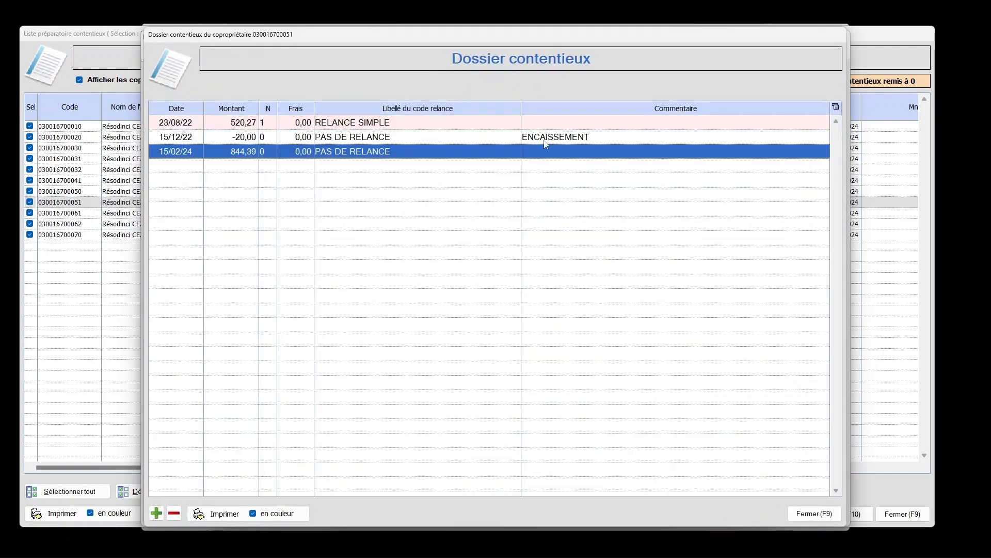
{"action": "left_click", "coordinate": [816, 514]}
{"action": "left_click", "coordinate": [820, 515]}
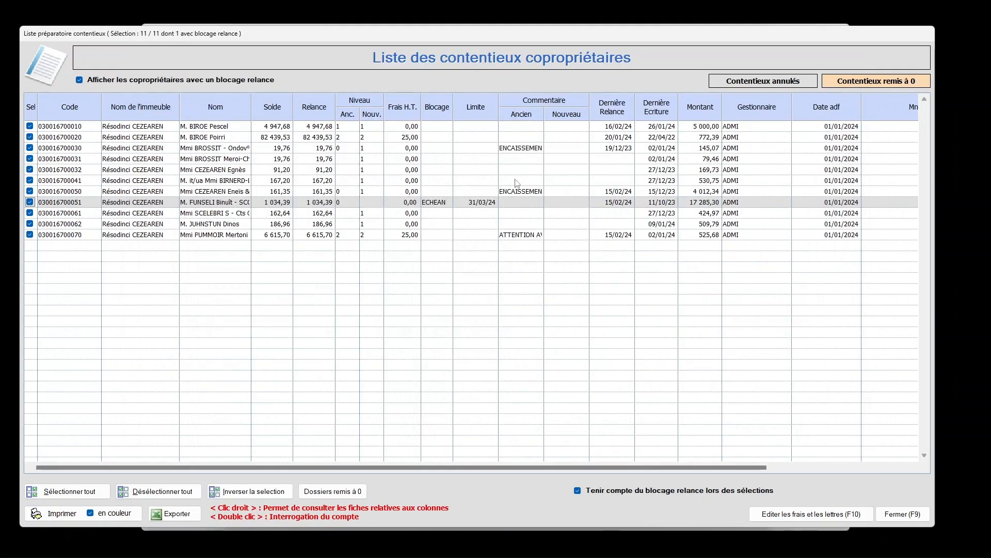
{"action": "double_click", "coordinate": [522, 192]}
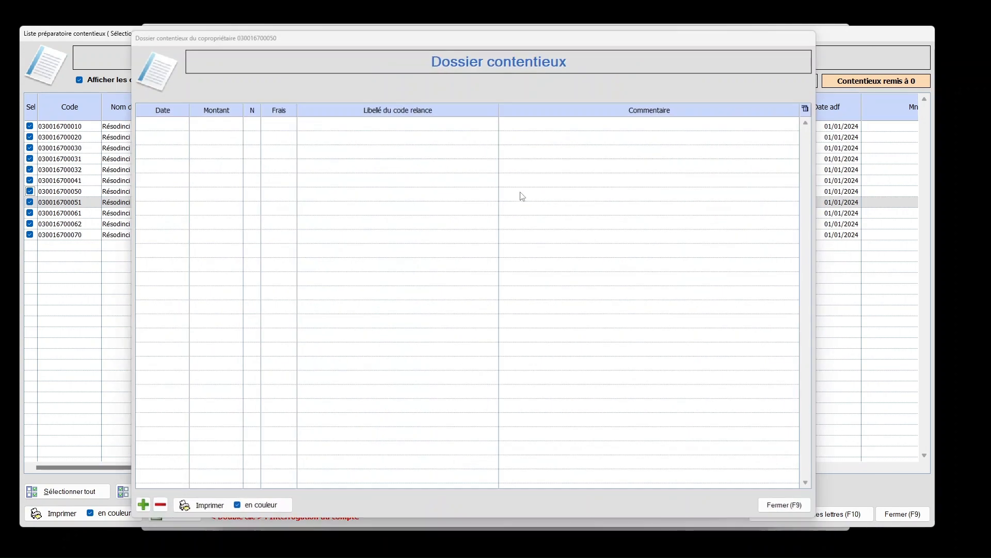
{"action": "left_click", "coordinate": [795, 513]}
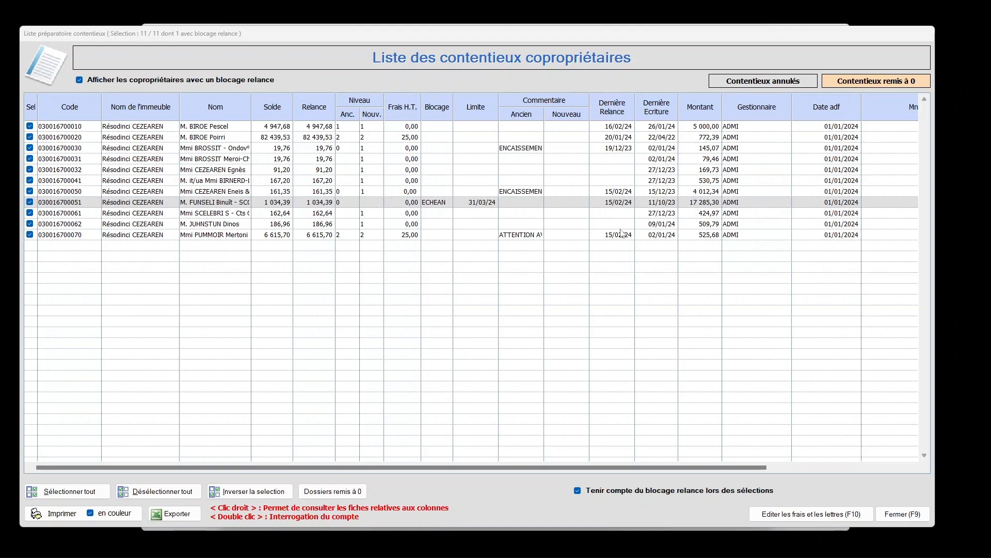
Consult the building record linked to the first row of the litigation list, including its works section
{"action": "left_click", "coordinate": [704, 129]}
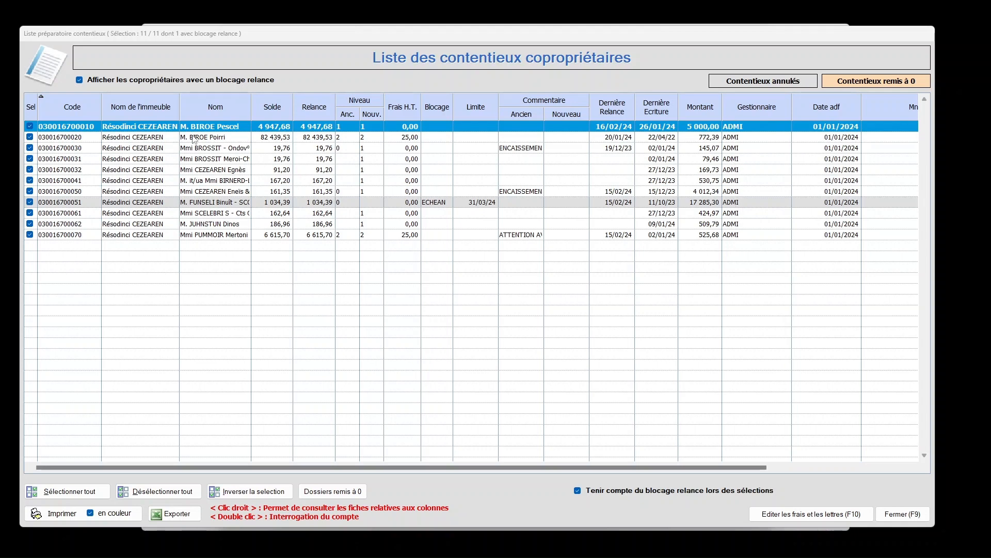
{"action": "double_click", "coordinate": [156, 128]}
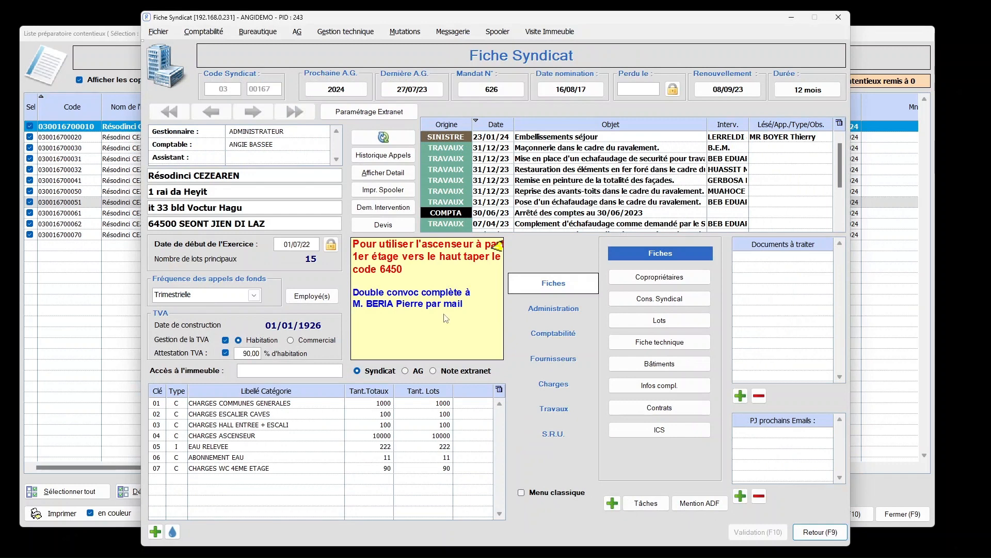
{"action": "left_click", "coordinate": [553, 408]}
{"action": "left_click", "coordinate": [831, 532]}
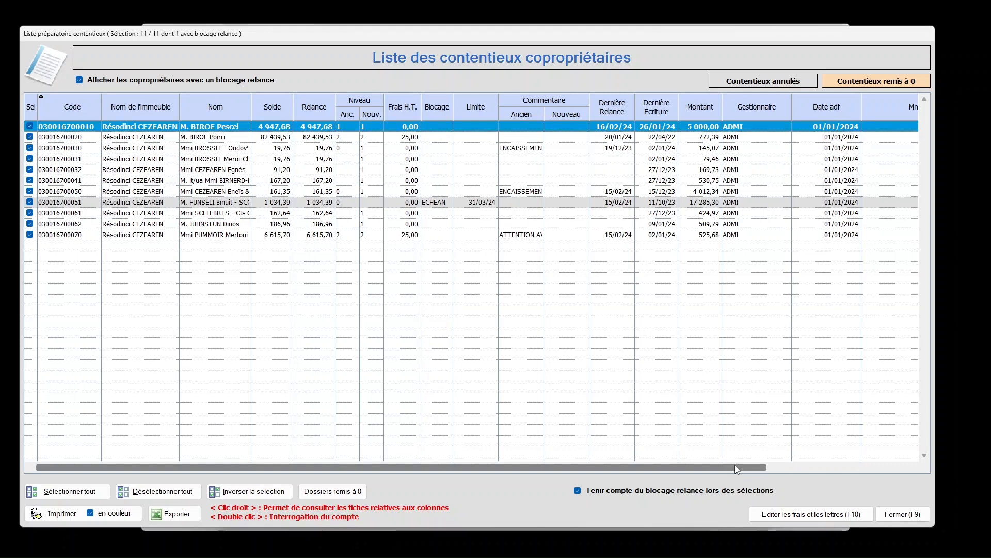
Examine the remaining columns of the litigation list, including Mnt adf, LRE and Gérant, and check the first row's new reminder level
{"action": "left_click_drag", "start_coordinate": [735, 464], "coordinate": [816, 467]}
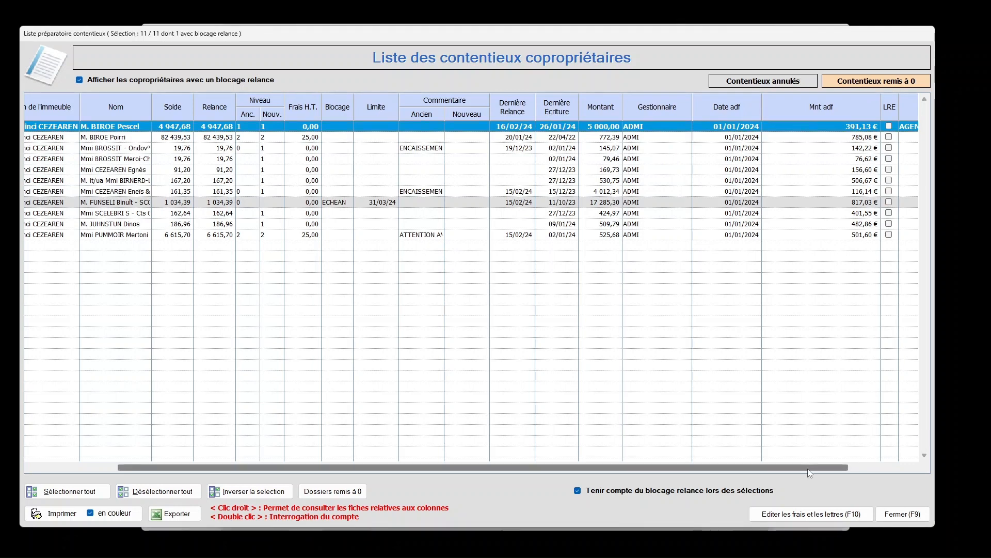
{"action": "left_click_drag", "start_coordinate": [807, 469], "coordinate": [880, 469]}
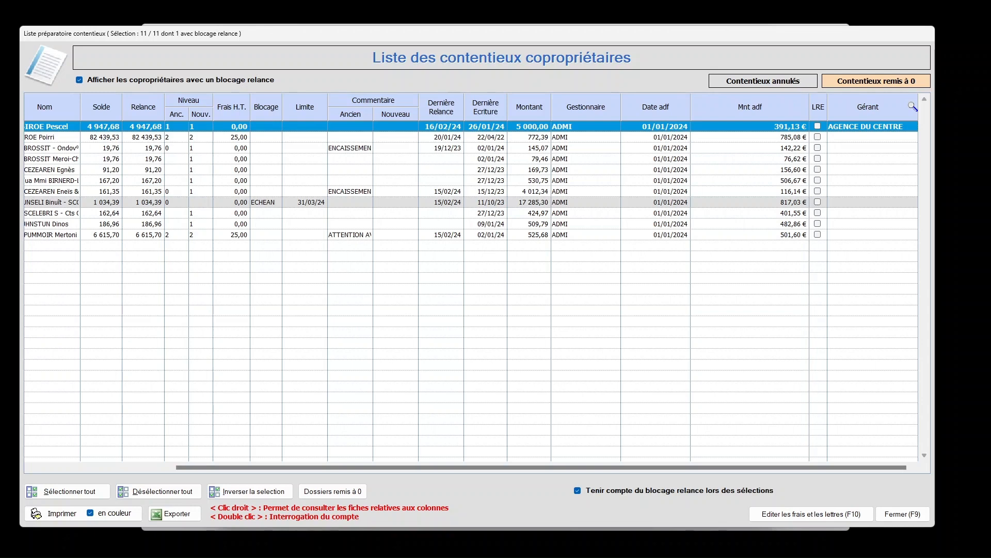
{"action": "left_click_drag", "start_coordinate": [798, 468], "coordinate": [554, 478]}
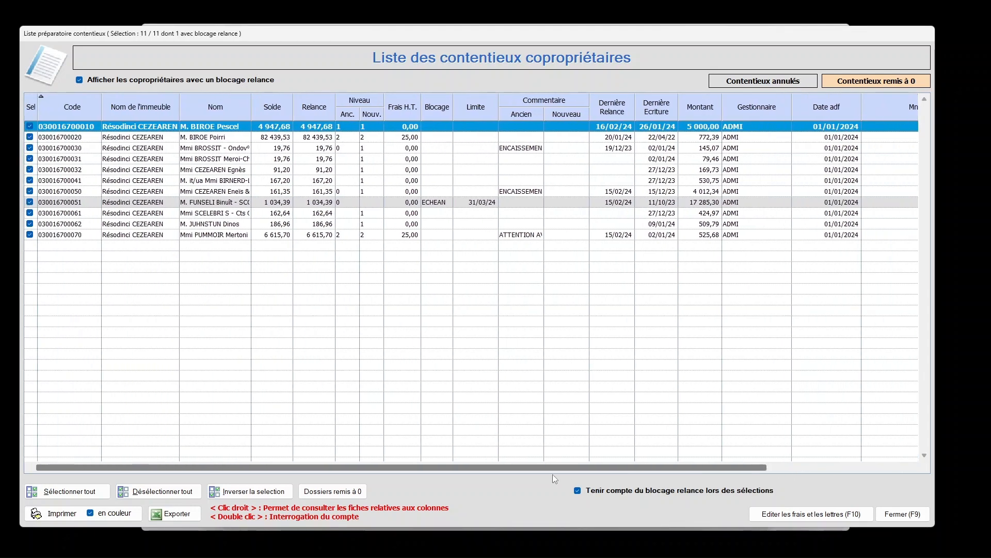
{"action": "left_click", "coordinate": [374, 128]}
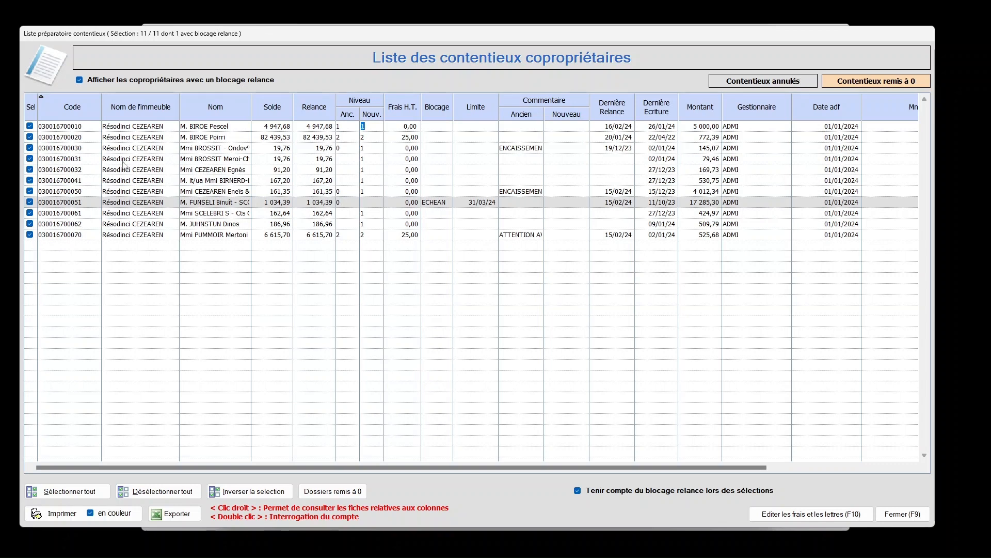
Exclude the ECHEAN-blocked co-owner and the co-owners in the fourth, ninth and tenth rows from the reminder selection
{"action": "left_click", "coordinate": [30, 202]}
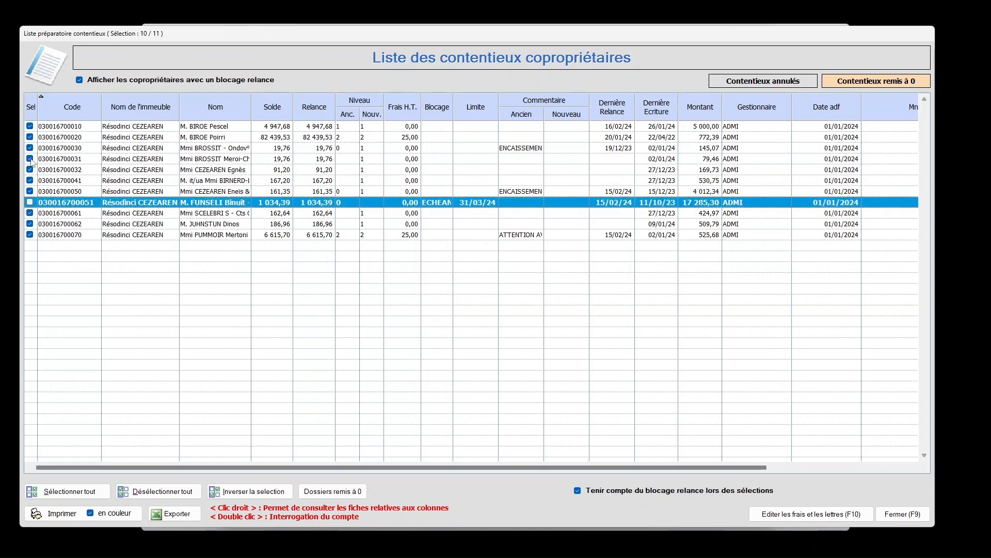
{"action": "left_click", "coordinate": [30, 159]}
{"action": "left_click", "coordinate": [30, 223]}
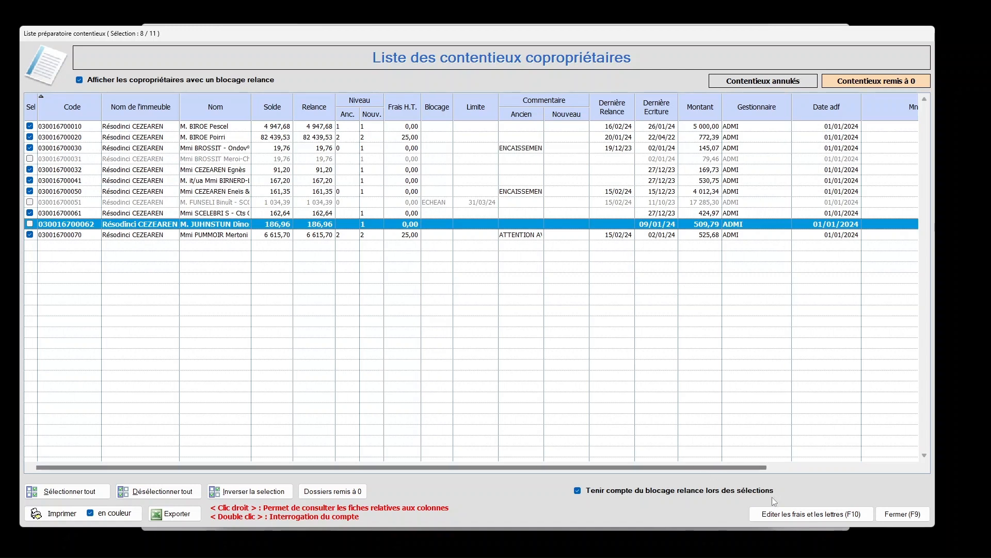
{"action": "left_click", "coordinate": [802, 516]}
{"action": "left_click", "coordinate": [30, 213]}
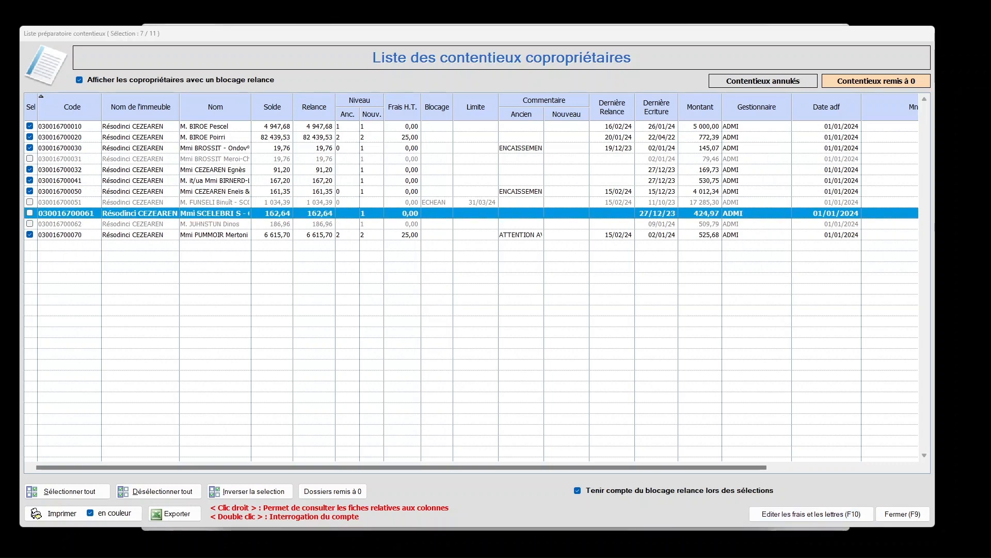
Issue the fees and letters, validating the reminders definitively and choosing to print the registered letters for France
{"action": "left_click", "coordinate": [812, 513]}
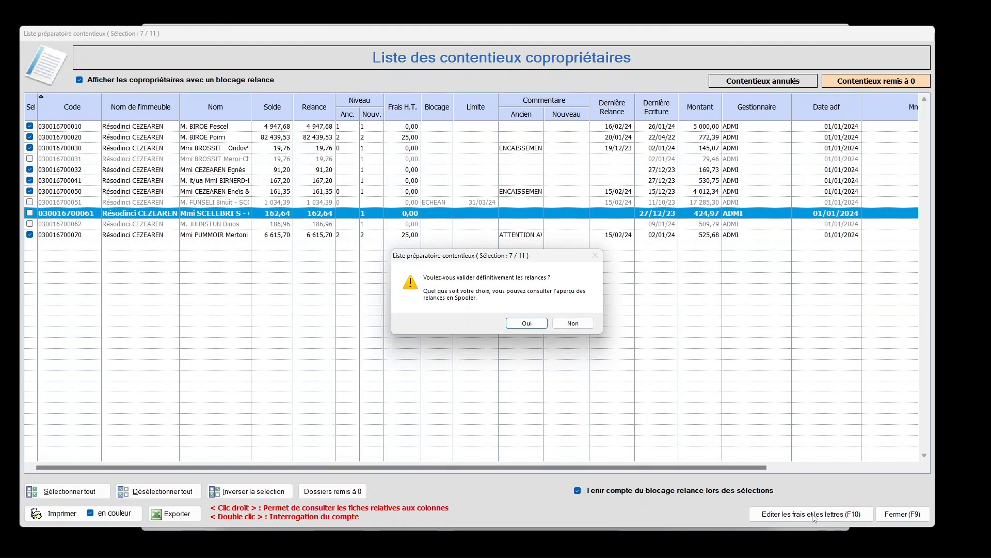
{"action": "left_click", "coordinate": [528, 322]}
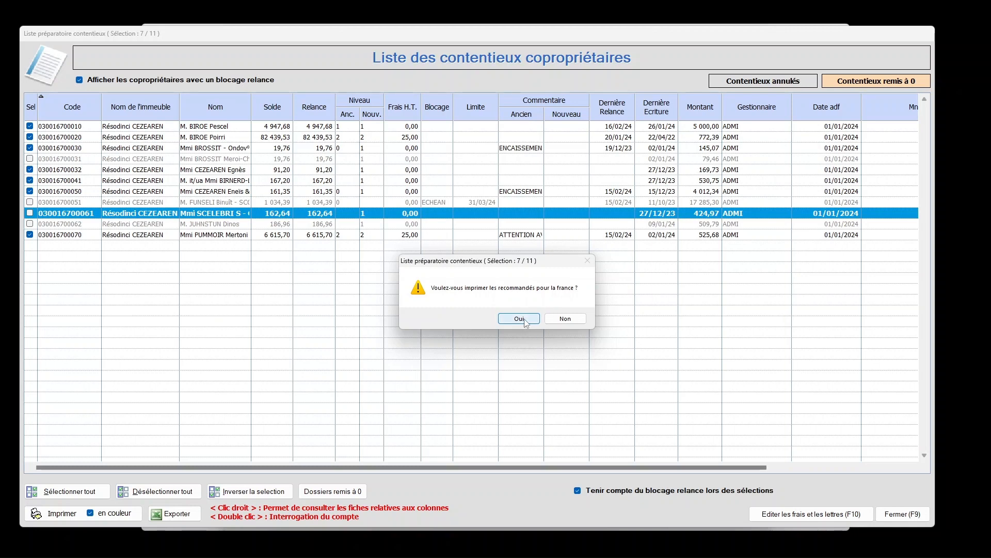
{"action": "left_click", "coordinate": [525, 319]}
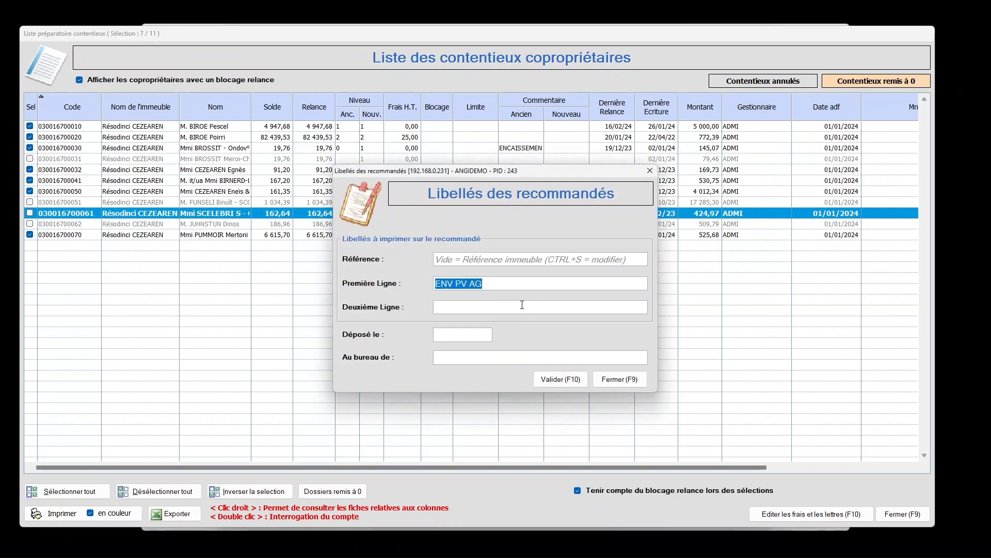
Label the registered letters "RELANCES" and "DU 02.02.2024", deposited on 16/02/24 at the SAINT JEAN DE L office, and validate
{"action": "type", "text": "RE"}
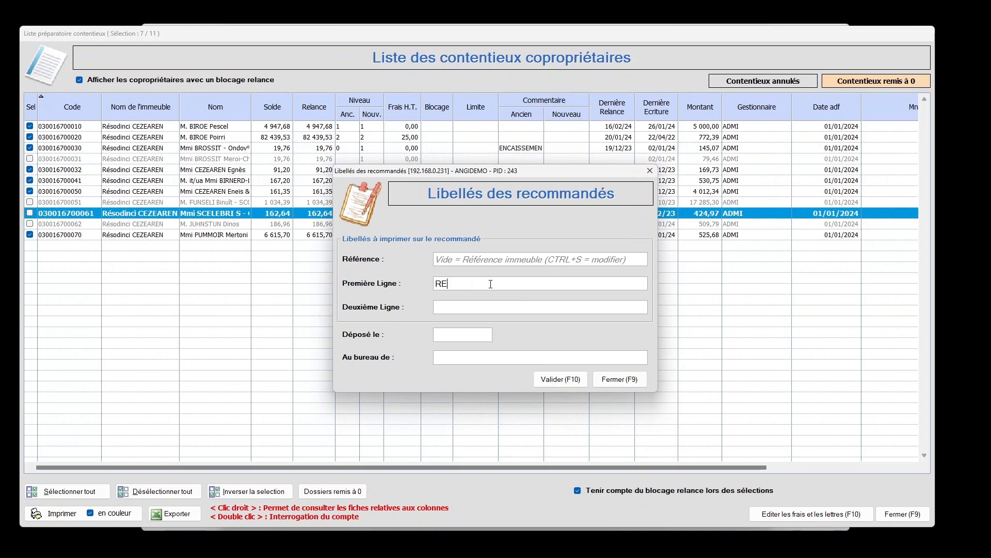
{"action": "type", "text": "LANCES"}
{"action": "left_click", "coordinate": [491, 307]}
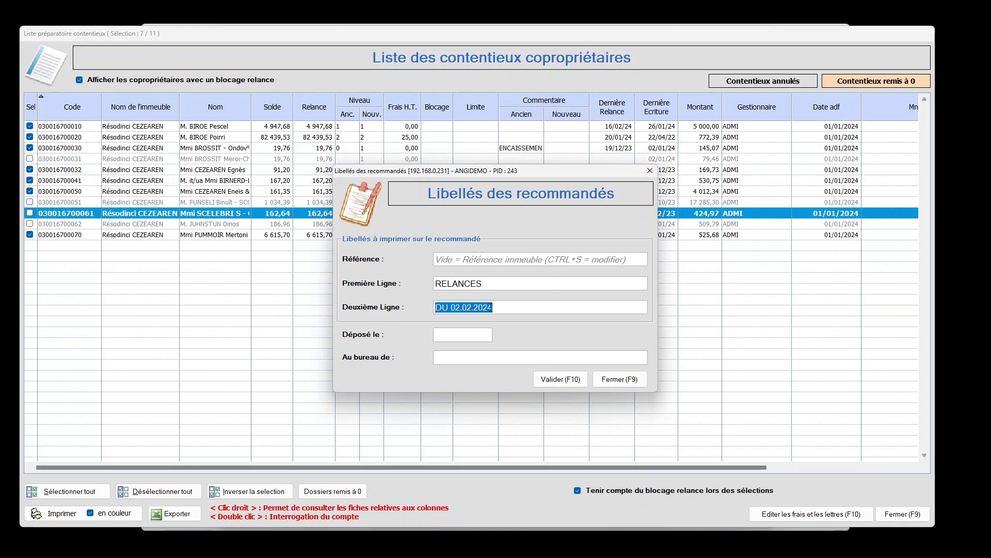
{"action": "left_click", "coordinate": [485, 333]}
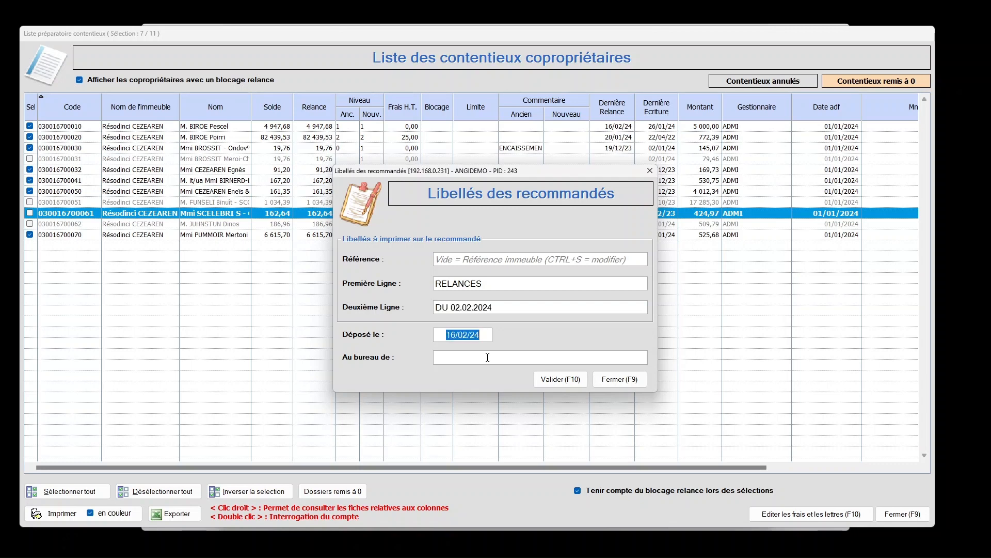
{"action": "left_click", "coordinate": [488, 357]}
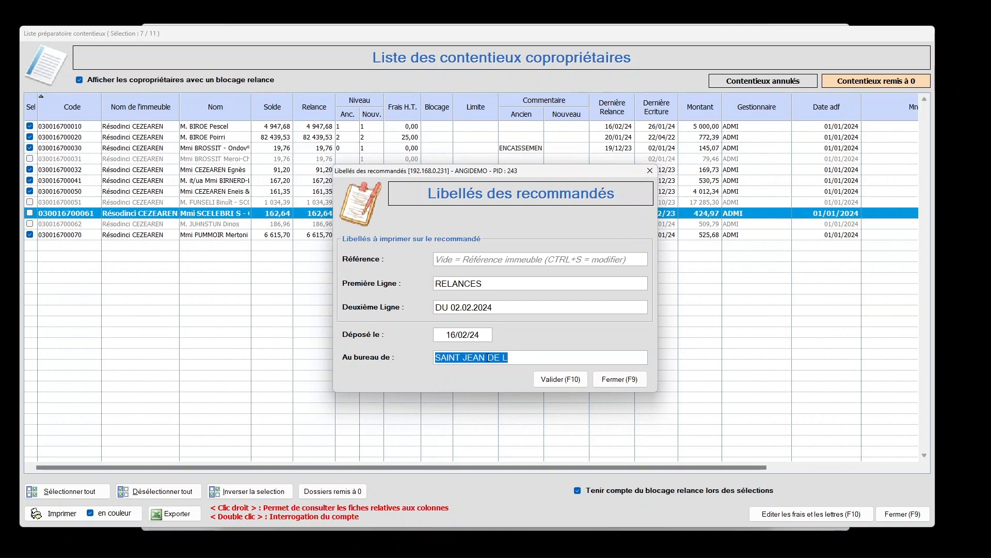
{"action": "left_click", "coordinate": [560, 379]}
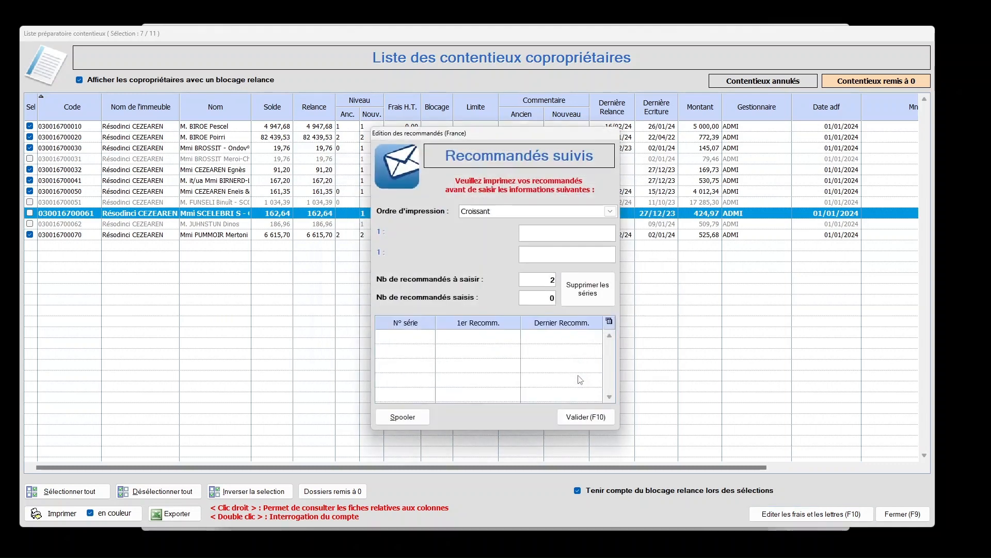
Enter the first and last tracking numbers for the two registered letters and validate the series
{"action": "left_click", "coordinate": [602, 231]}
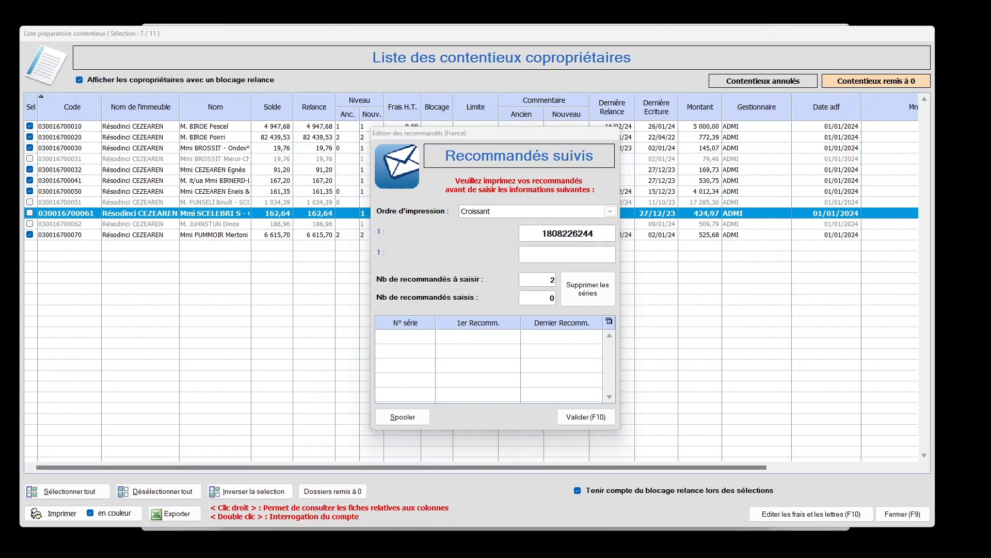
{"action": "left_click", "coordinate": [591, 254]}
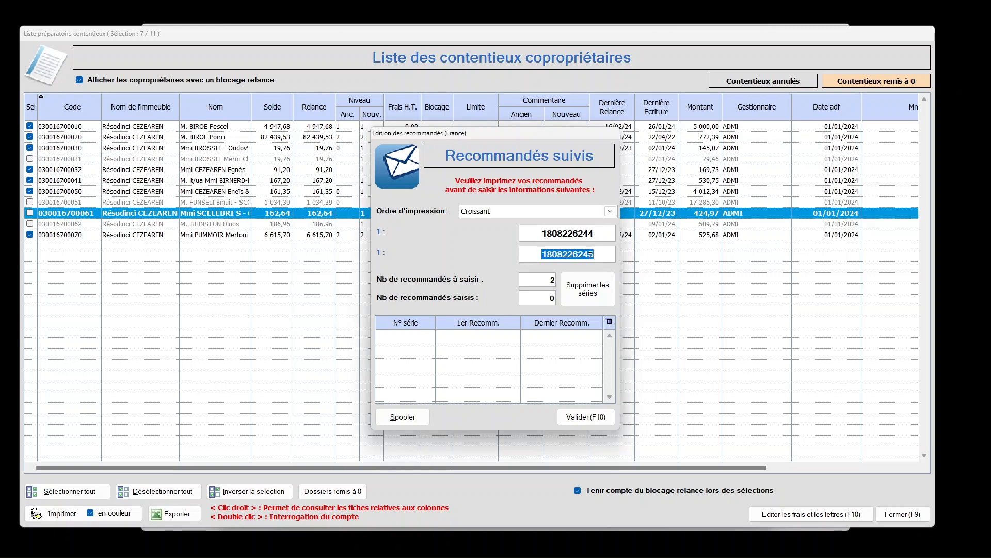
{"action": "left_click", "coordinate": [584, 418]}
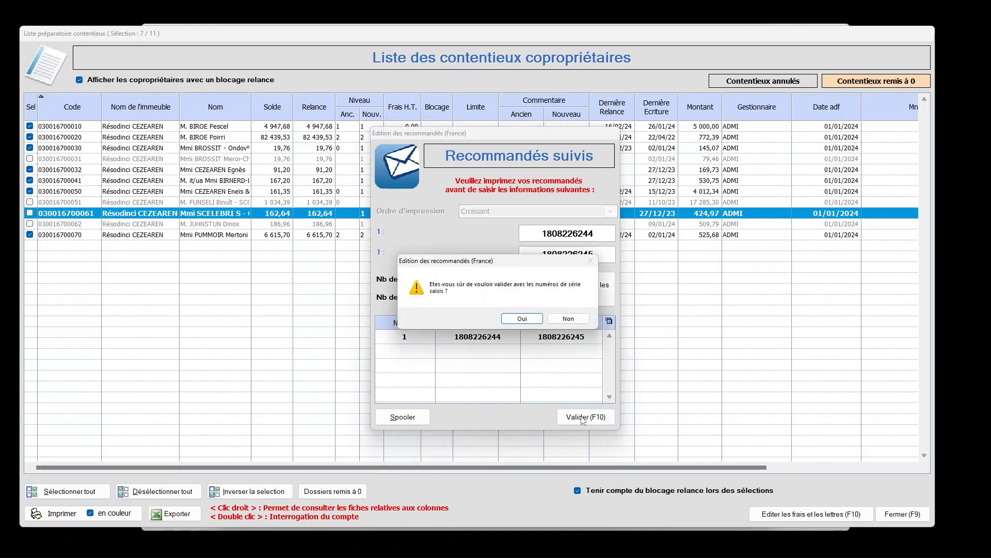
{"action": "left_click", "coordinate": [522, 319]}
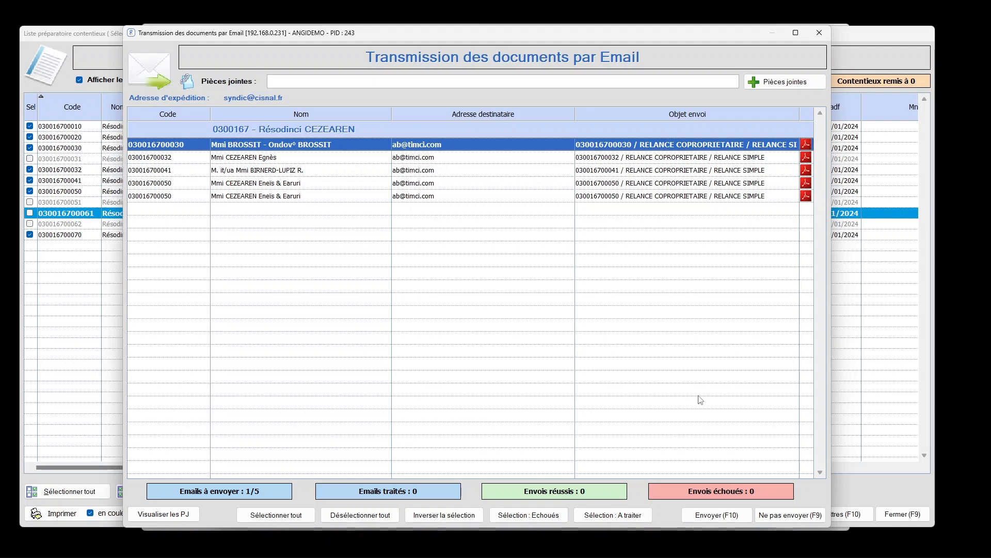
Send the selected reminder by email with the proposed message and quit the transmission without sending the other emails
{"action": "left_click", "coordinate": [729, 517]}
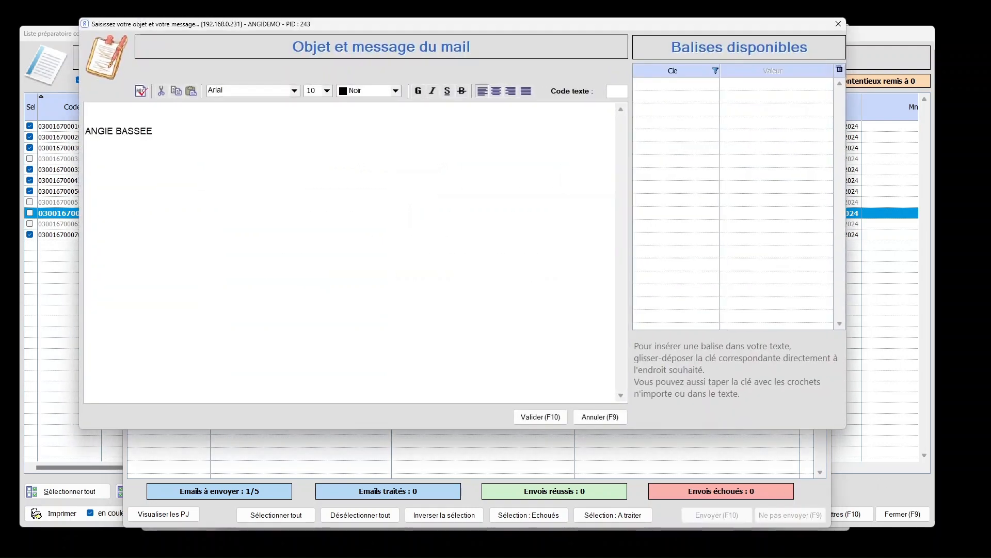
{"action": "left_click", "coordinate": [540, 417]}
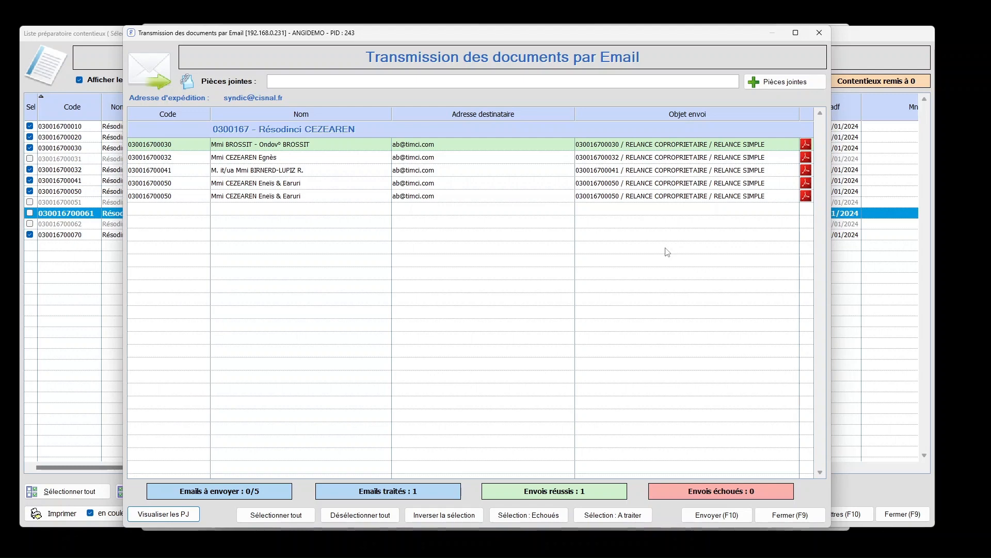
{"action": "left_click", "coordinate": [790, 515]}
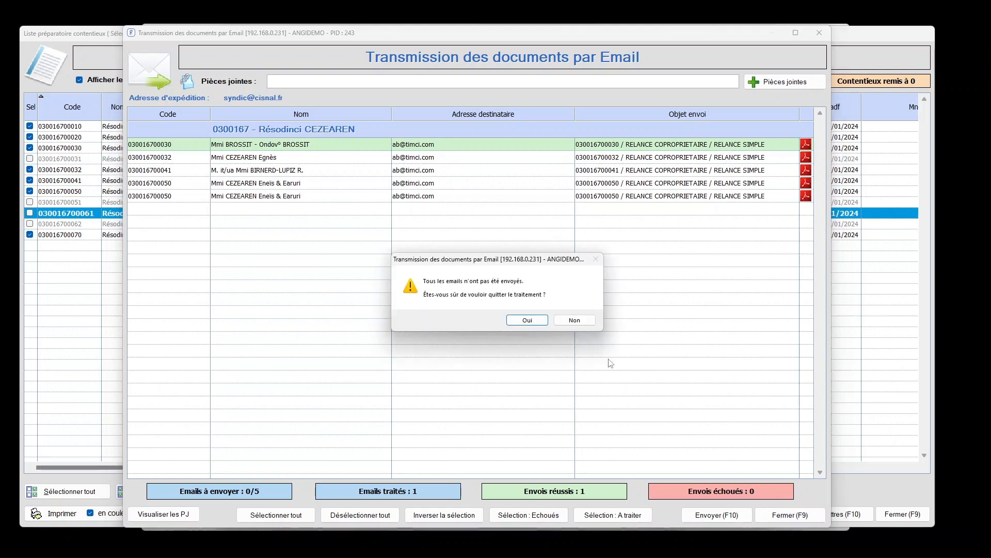
{"action": "left_click", "coordinate": [526, 320]}
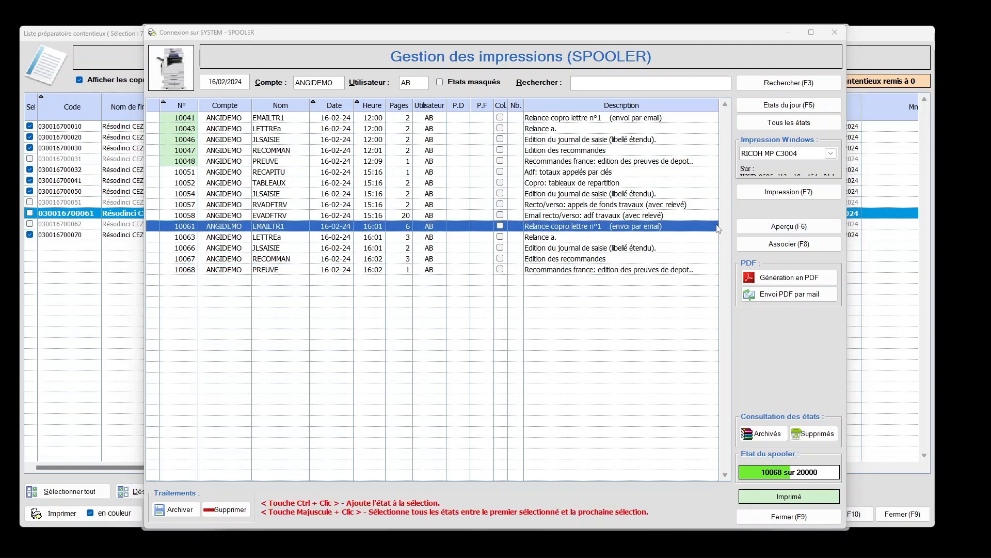
View the 16:01 "Relance a." letters and the 16:01 entry journal from the spooler as PDFs
{"action": "left_click", "coordinate": [563, 240]}
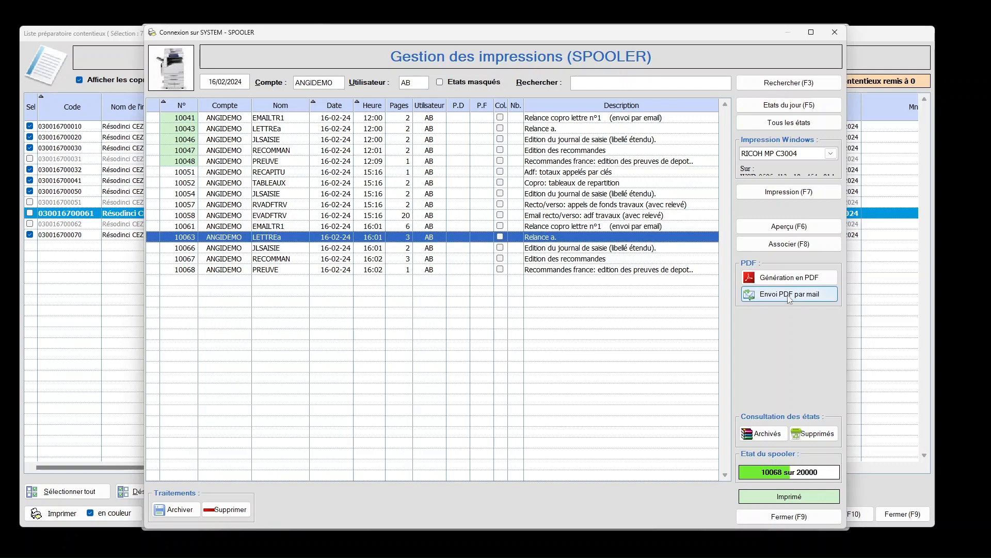
{"action": "left_click", "coordinate": [790, 278]}
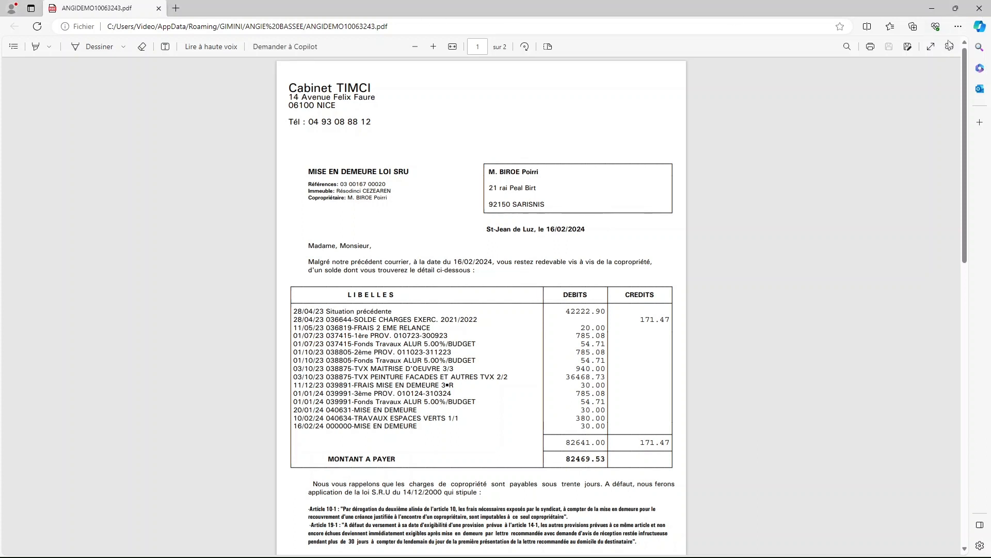
{"action": "left_click", "coordinate": [979, 9]}
{"action": "left_click", "coordinate": [600, 247]}
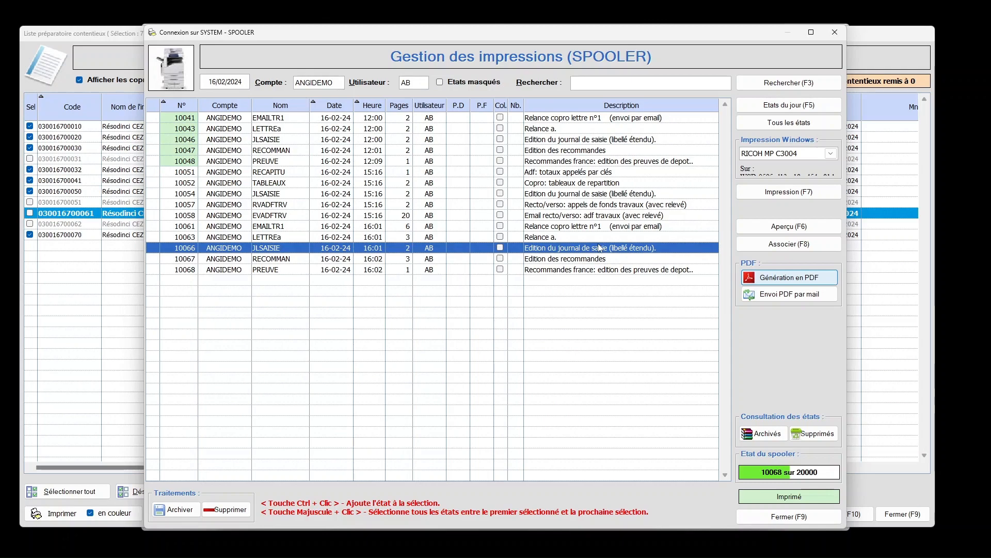
{"action": "left_click", "coordinate": [788, 279]}
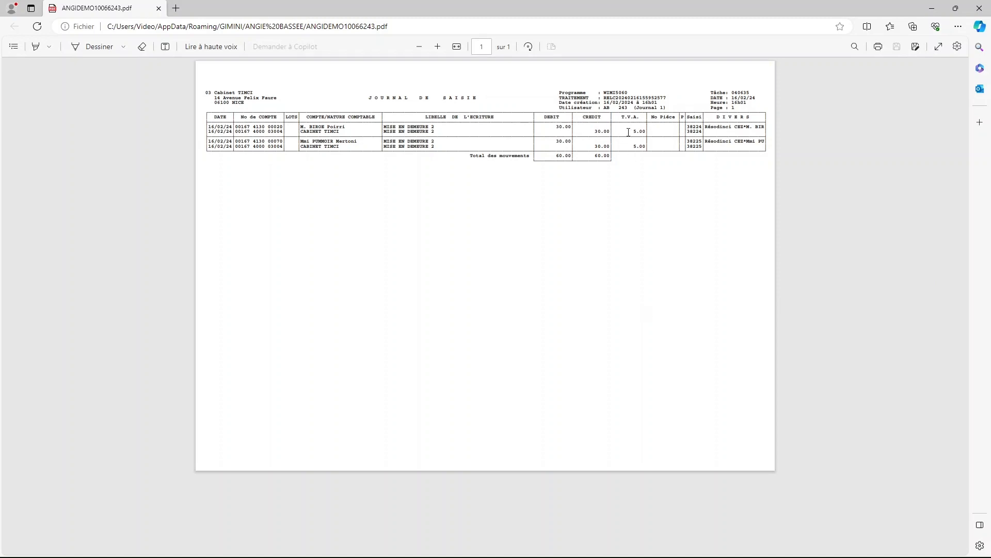
Leave the entry journal and view the 16:02 "Edition des recommandes" registered-letter forms from the spooler as a PDF
{"action": "left_click", "coordinate": [977, 8]}
{"action": "left_click", "coordinate": [607, 260]}
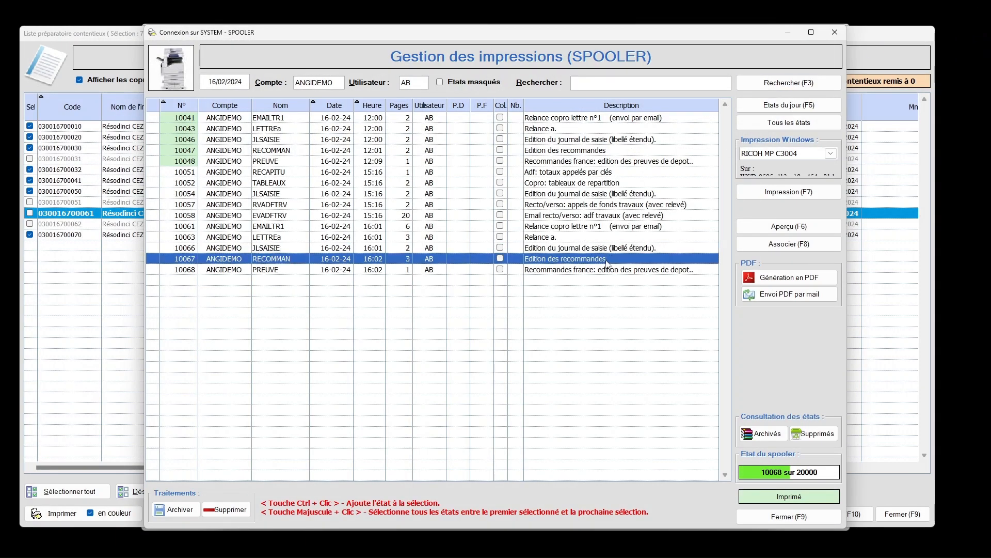
{"action": "left_click", "coordinate": [608, 269]}
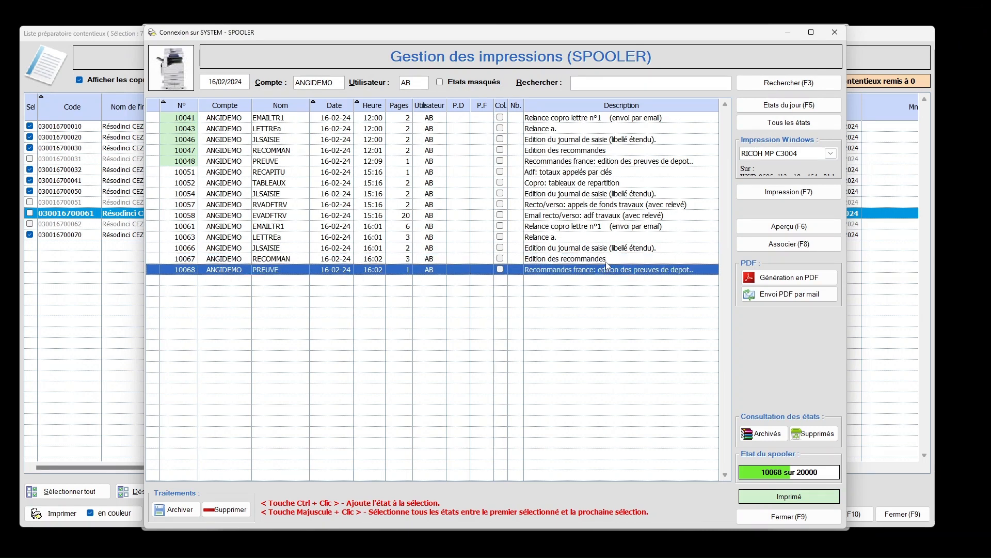
{"action": "left_click", "coordinate": [607, 262]}
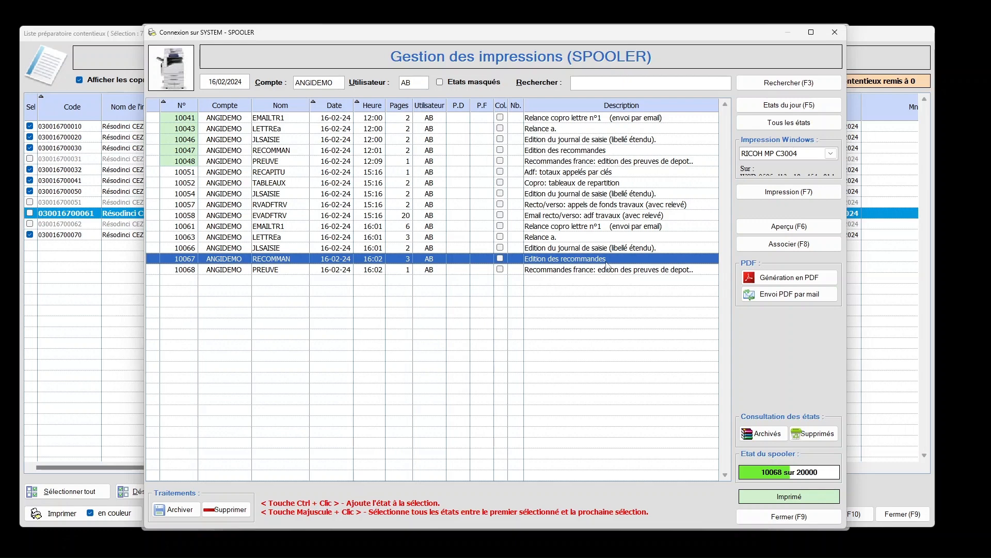
{"action": "left_click", "coordinate": [753, 275]}
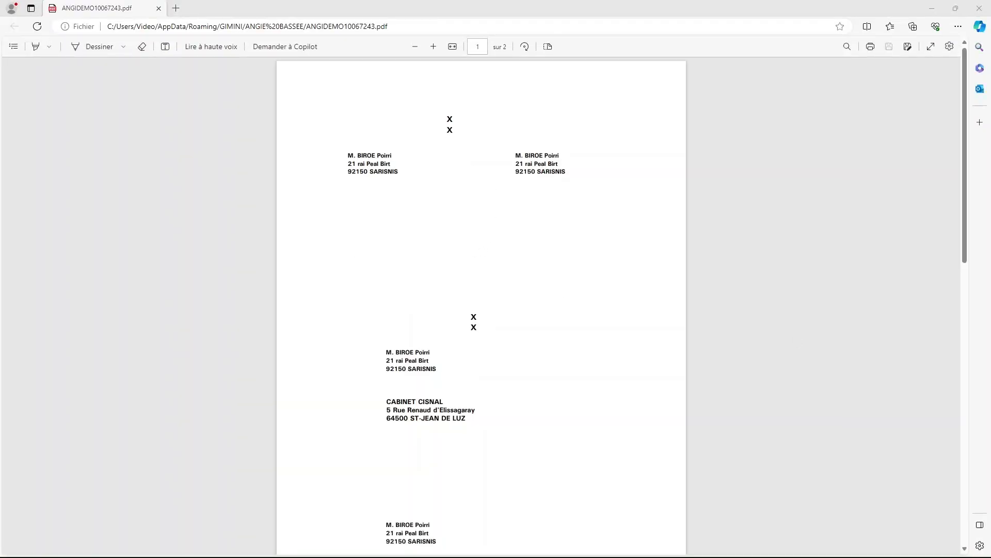
{"action": "left_click", "coordinate": [980, 8]}
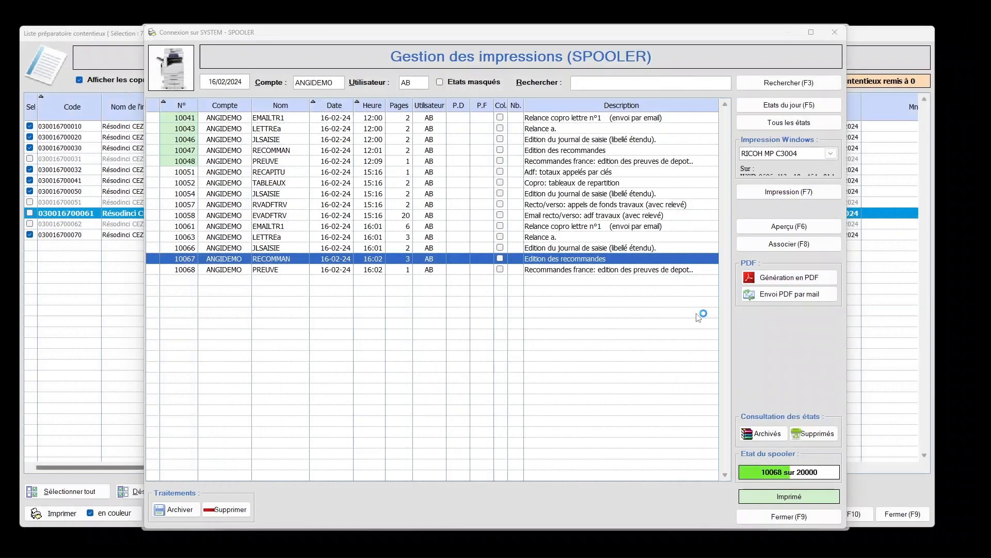
View the 16:02 proof-of-deposit slip for the registered letters as a PDF and close the spooler
{"action": "left_click", "coordinate": [631, 270]}
{"action": "left_click", "coordinate": [766, 278]}
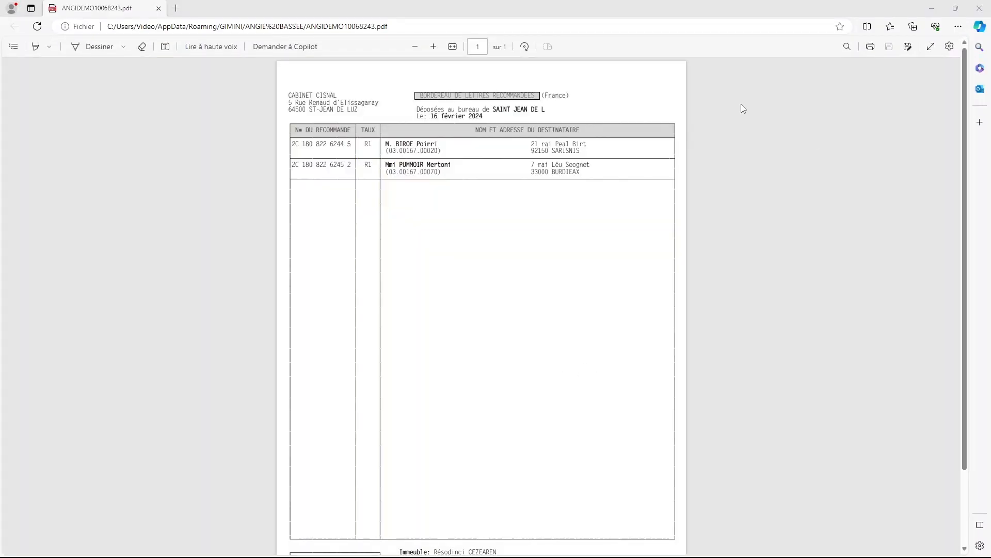
{"action": "left_click", "coordinate": [982, 12]}
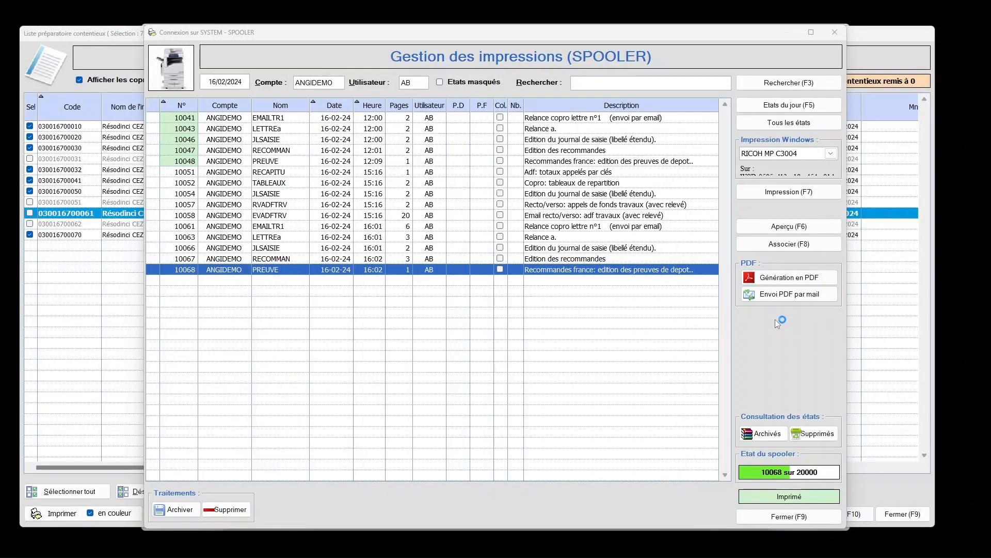
{"action": "left_click", "coordinate": [804, 521]}
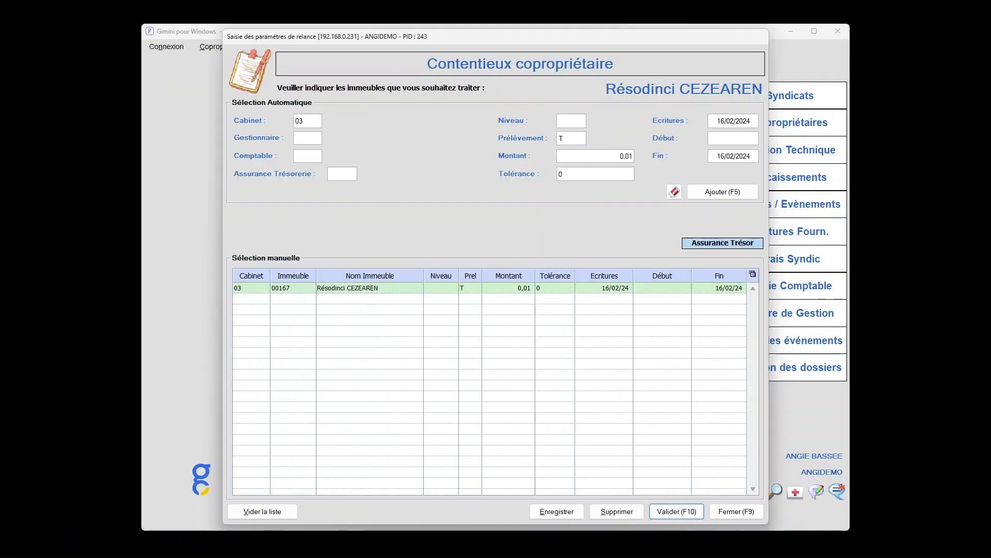